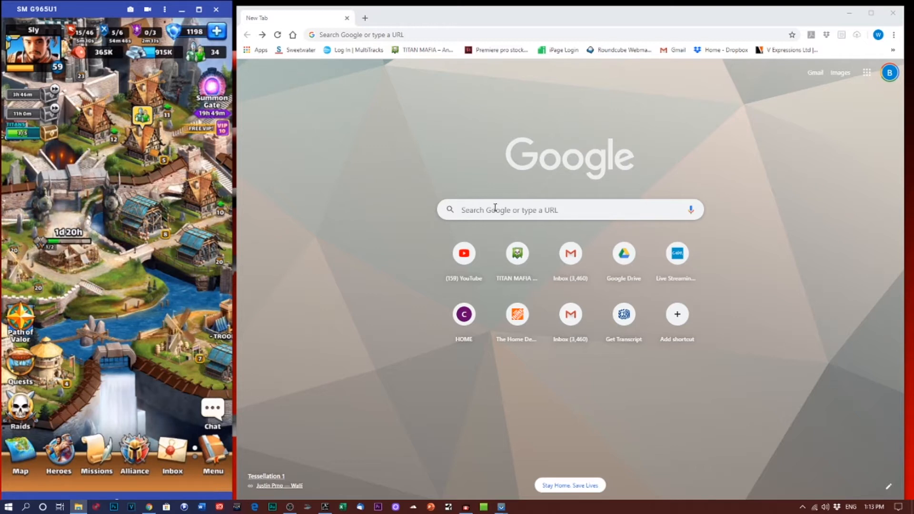
Step: Open the TITAN MAFIA website and look through its home page down to the leaderboards
left_click(520, 260)
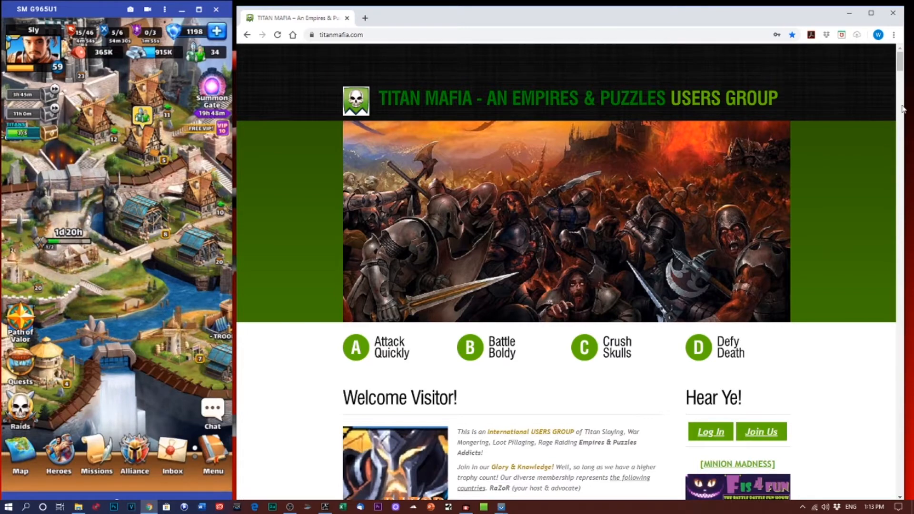
left_click_drag(900, 68, 909, 177)
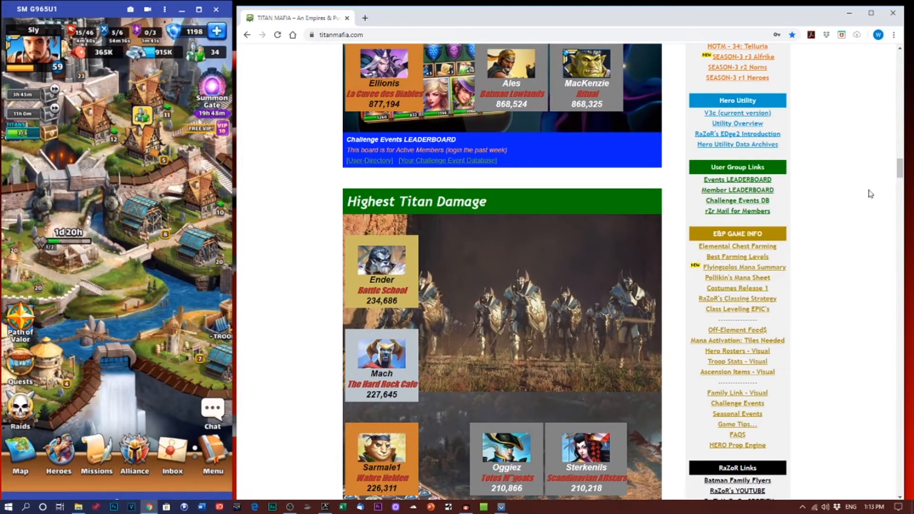
left_click_drag(901, 174, 905, 62)
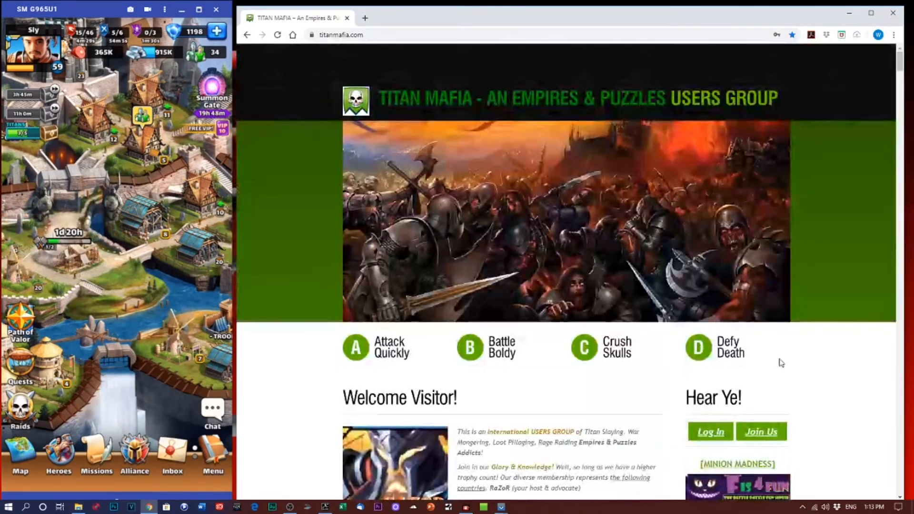
Step: Log in to the TITAN MAFIA members area with the saved credentials and open the GuiLDWare hero editor
left_click(710, 438)
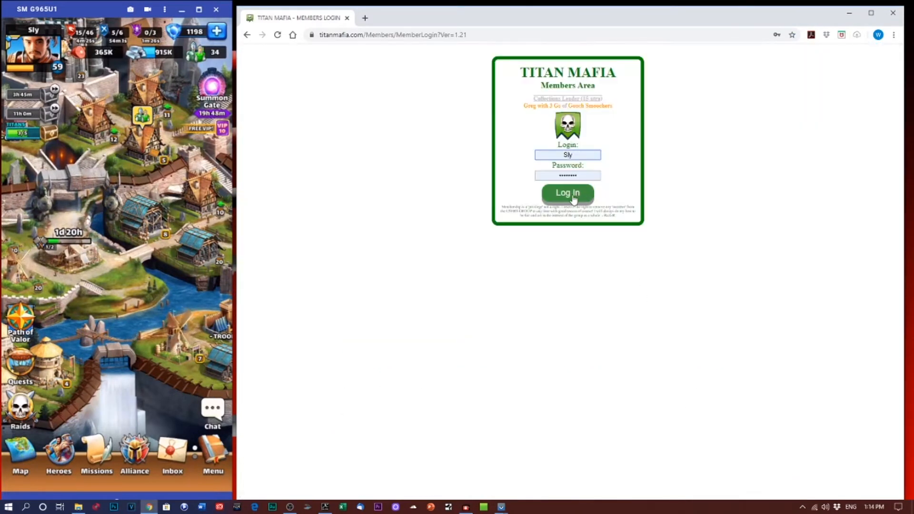
left_click(573, 196)
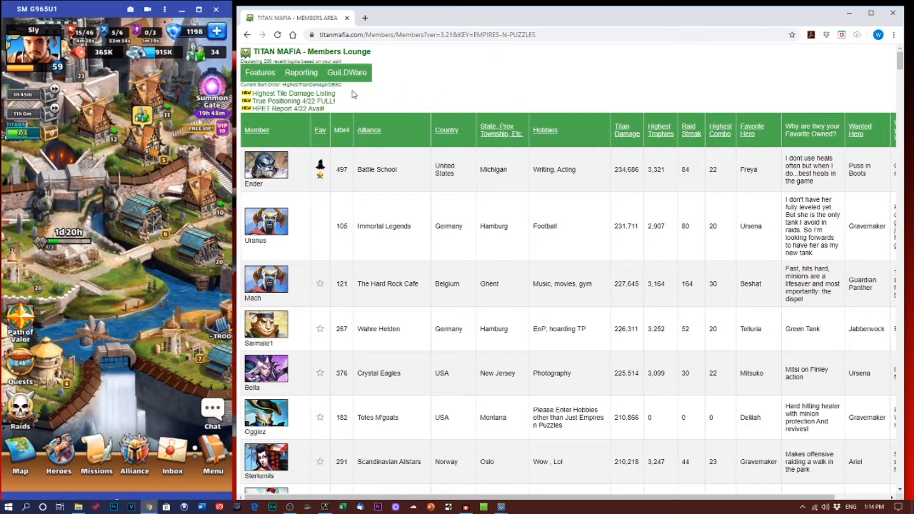
mouse_move(339, 77)
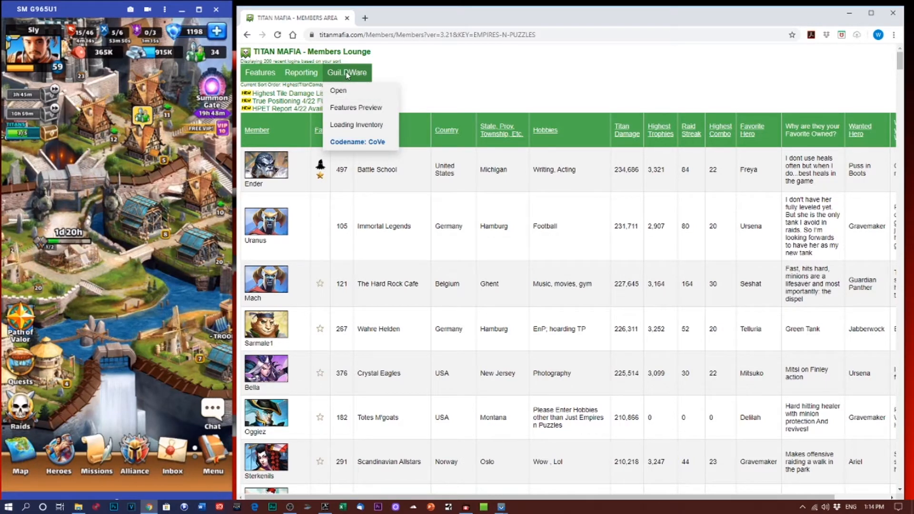
left_click(340, 91)
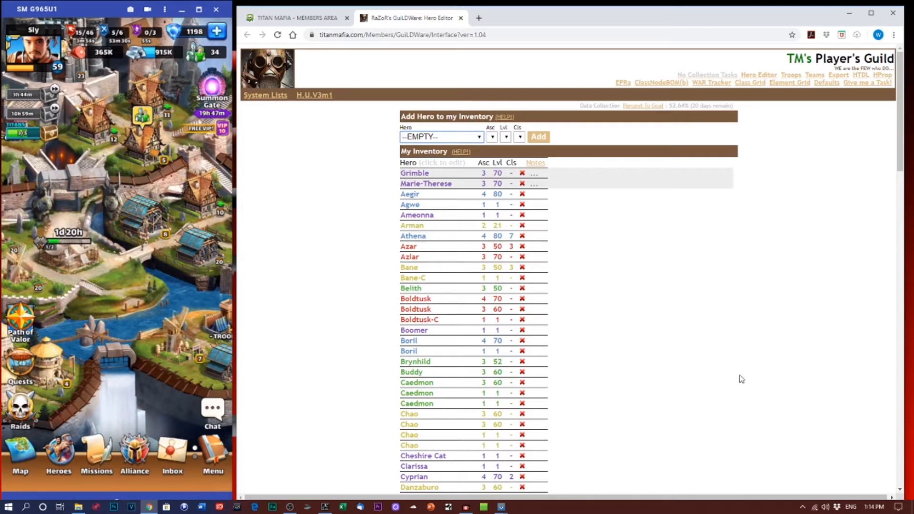
Step: Delete the ascension 1, level 1 Gormek from the hero inventory
scroll(754, 364, "down", 5)
scroll(754, 365, "down", 3)
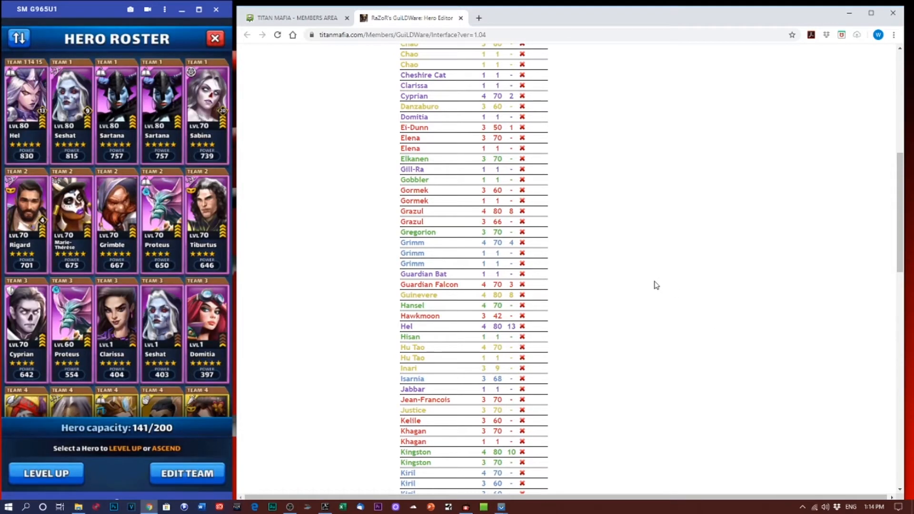
left_click(523, 201)
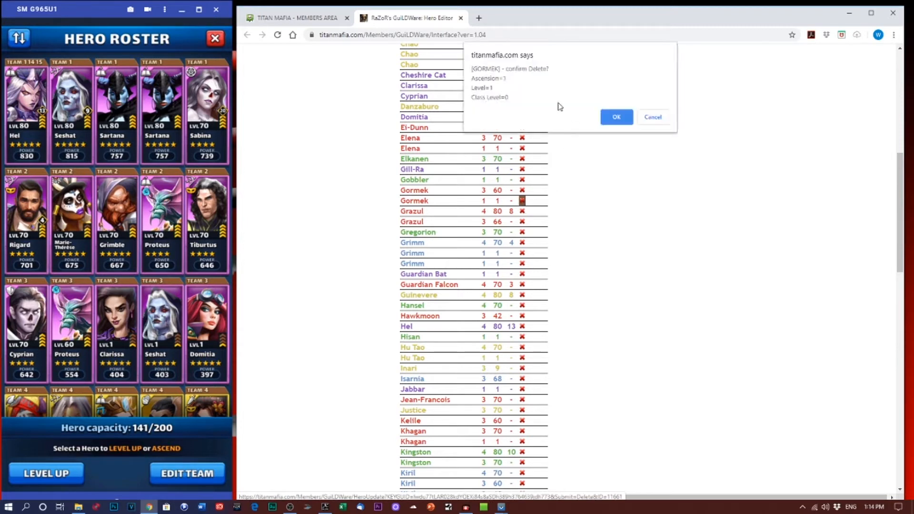
left_click(615, 120)
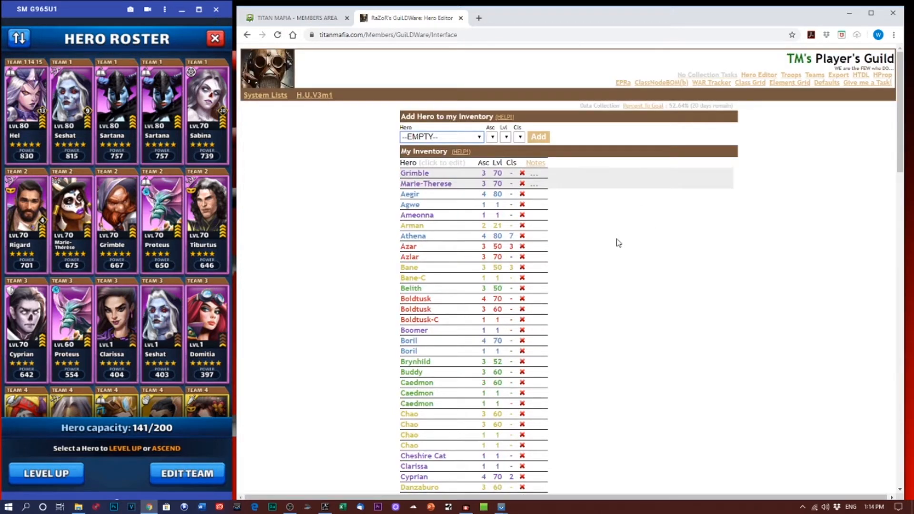
Step: Set the level of the ascension 3, level 29 Telluria in the inventory to 38 and save the hero
scroll(619, 243, "down", 8)
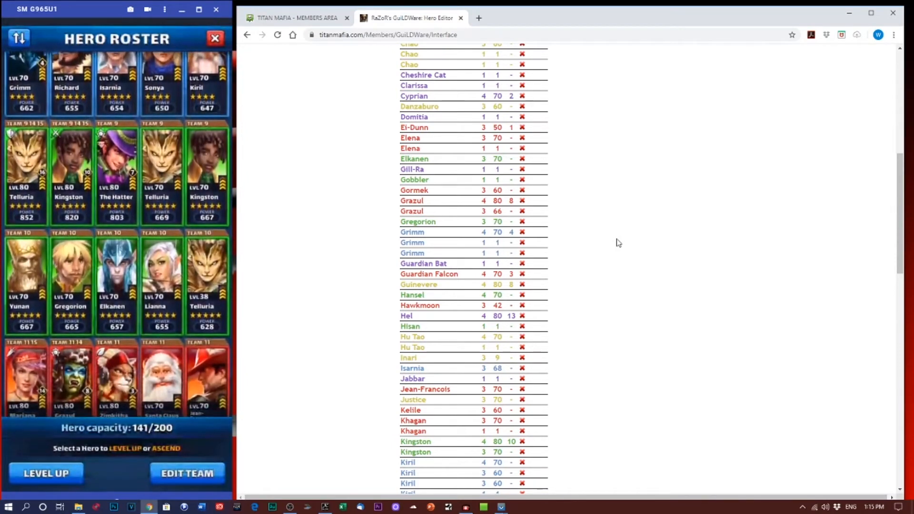
scroll(571, 317, "down", 8)
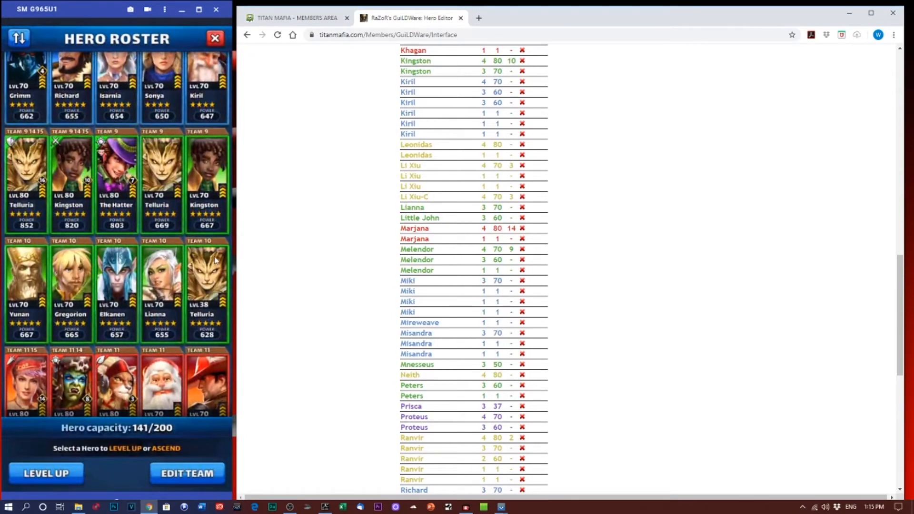
scroll(635, 298, "down", 8)
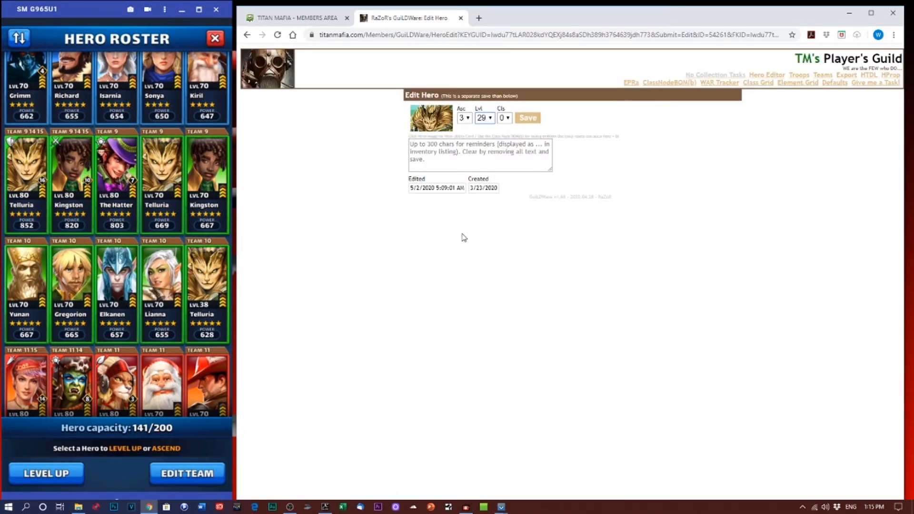
left_click(490, 119)
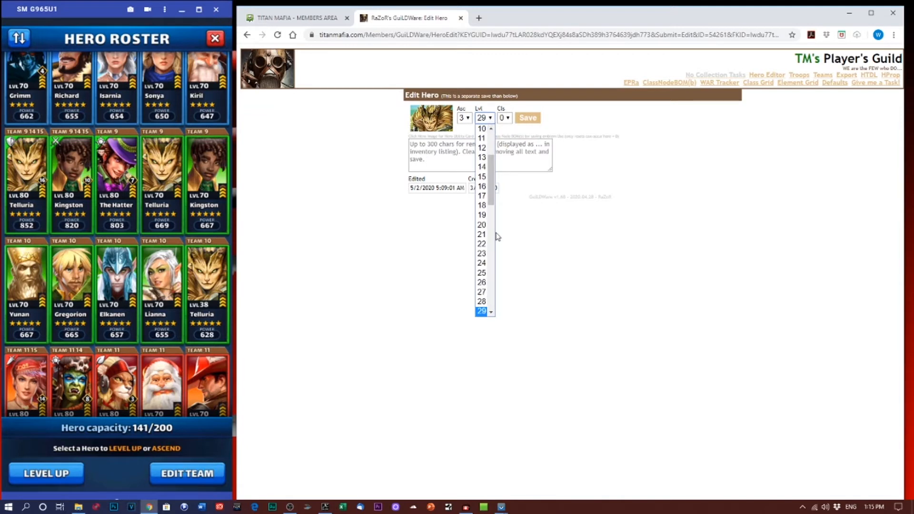
scroll(492, 255, "down", 6)
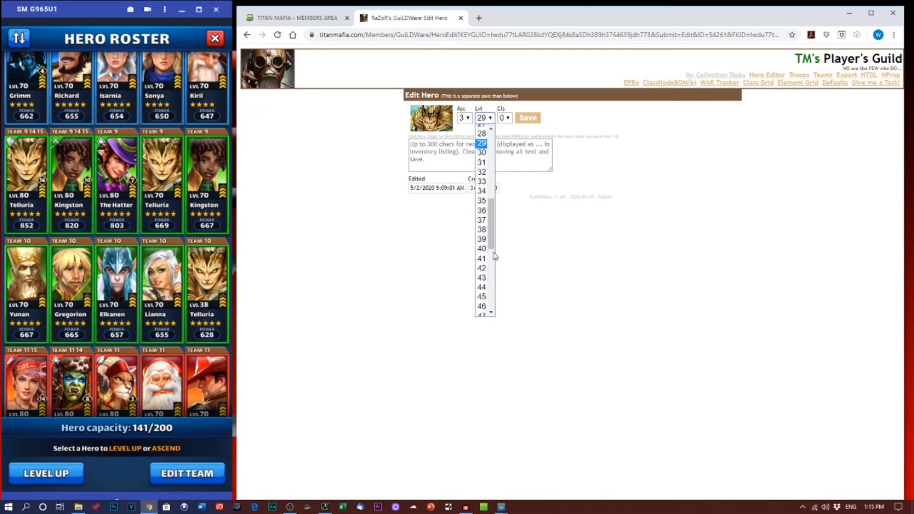
left_click(482, 230)
left_click(526, 119)
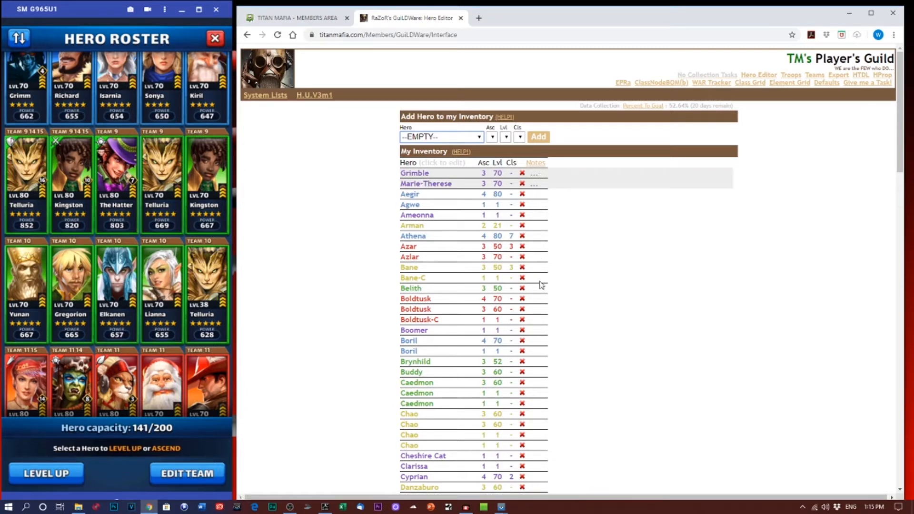
Step: Open Grimble's inventory entry to read its reminder note, and save it without edits
left_click(414, 173)
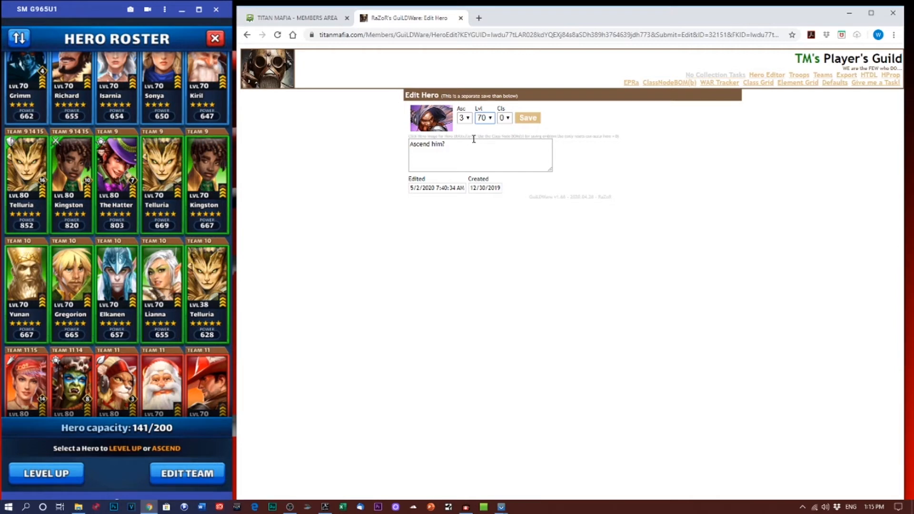
left_click(523, 123)
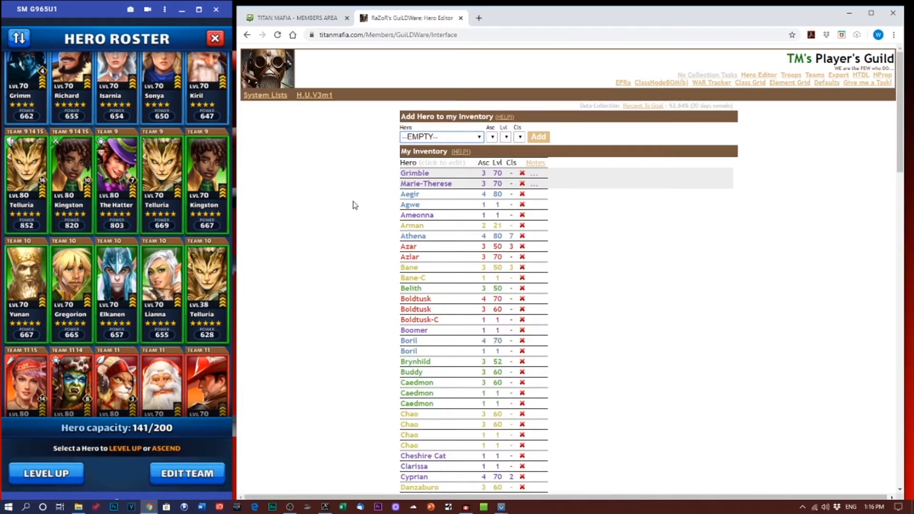
Step: Add the reminder note "Level and max her" to Clarissa's inventory entry and save it
scroll(355, 206, "down", 1)
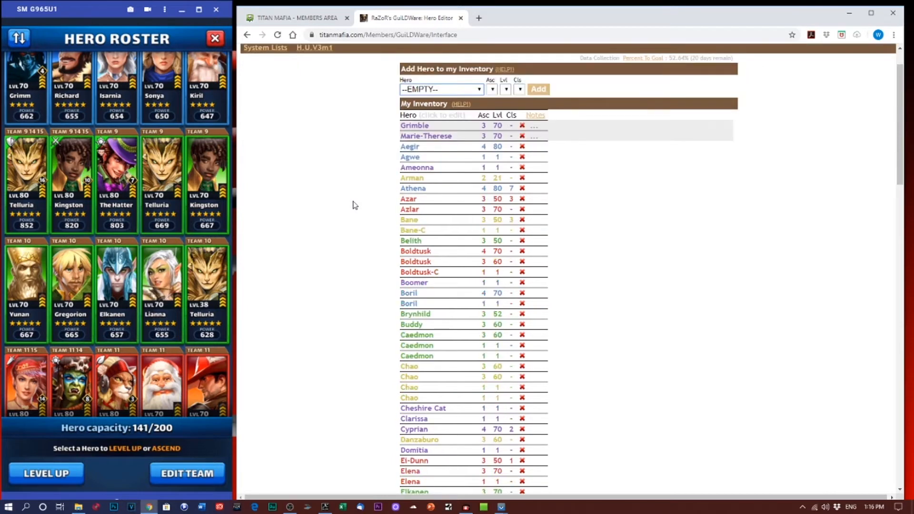
left_click(417, 420)
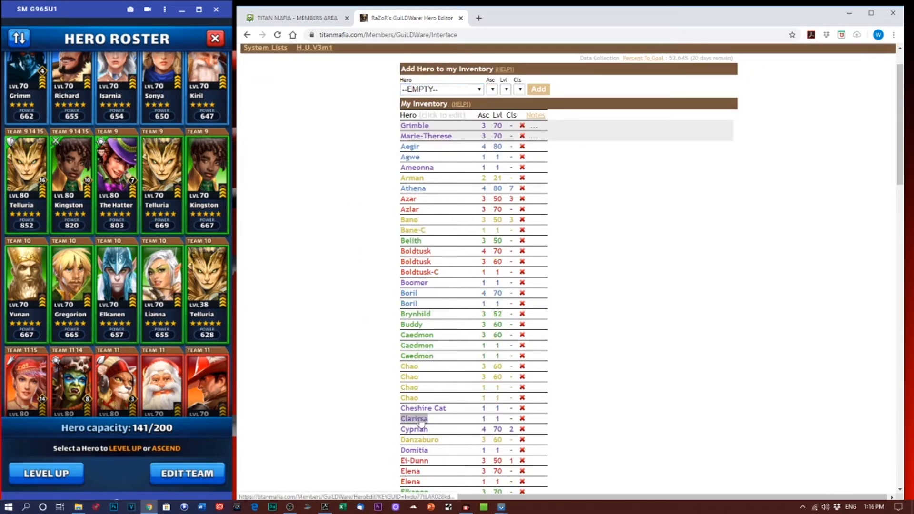
left_click(464, 149)
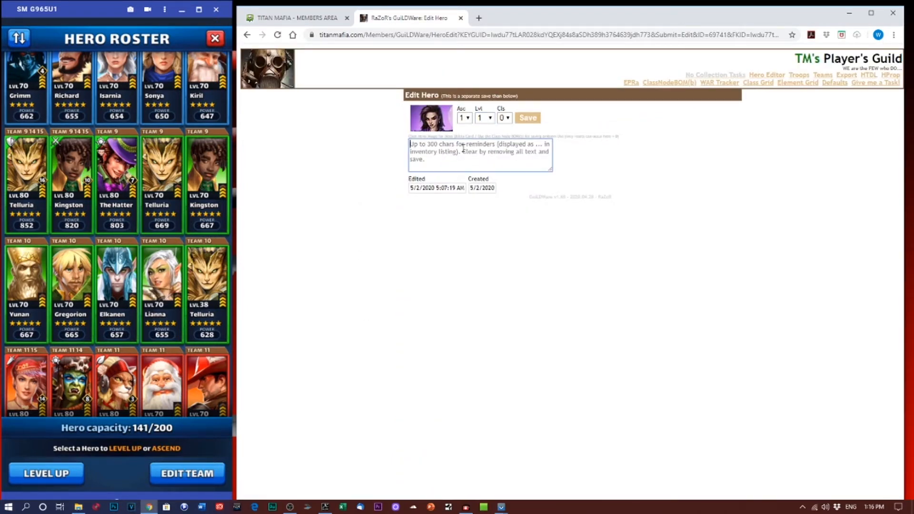
type("Level and max her")
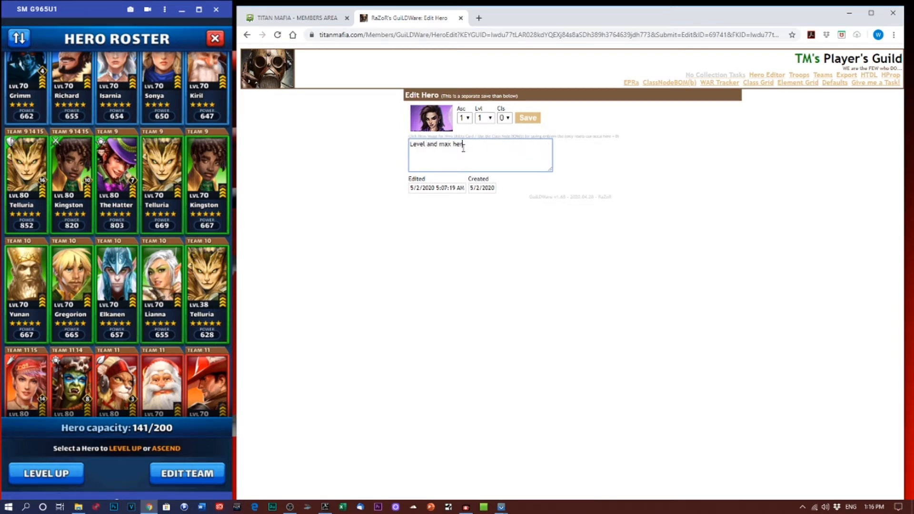
left_click(528, 118)
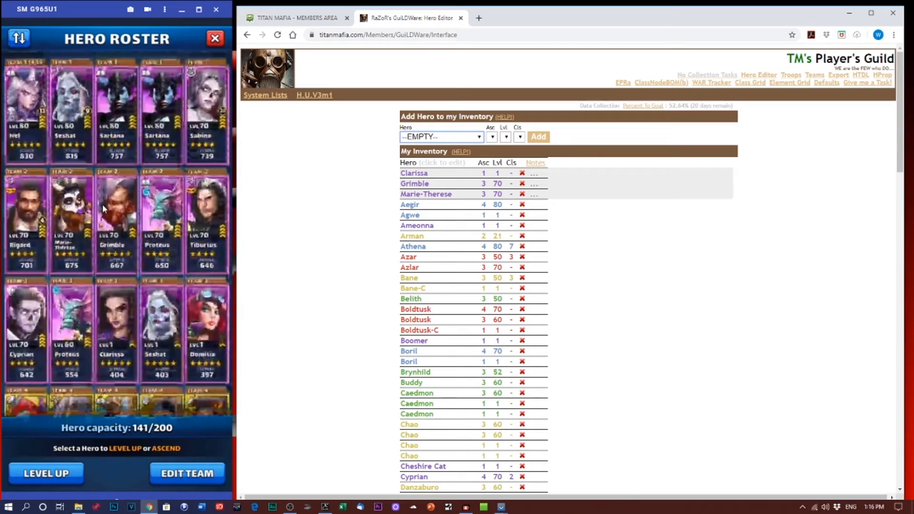
Step: View the Marie-Thérèse and Grimble hero cards in the game's roster, reading Grimble's full special skill description
left_click(69, 245)
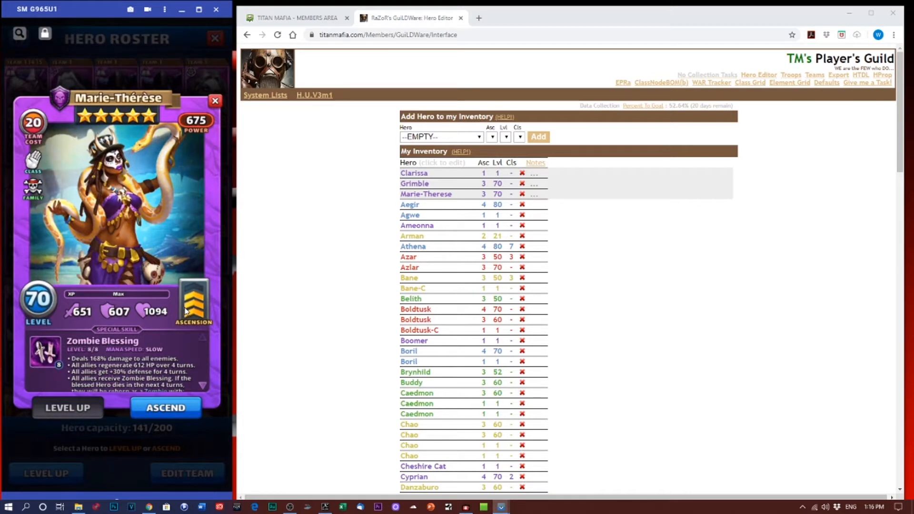
left_click(215, 102)
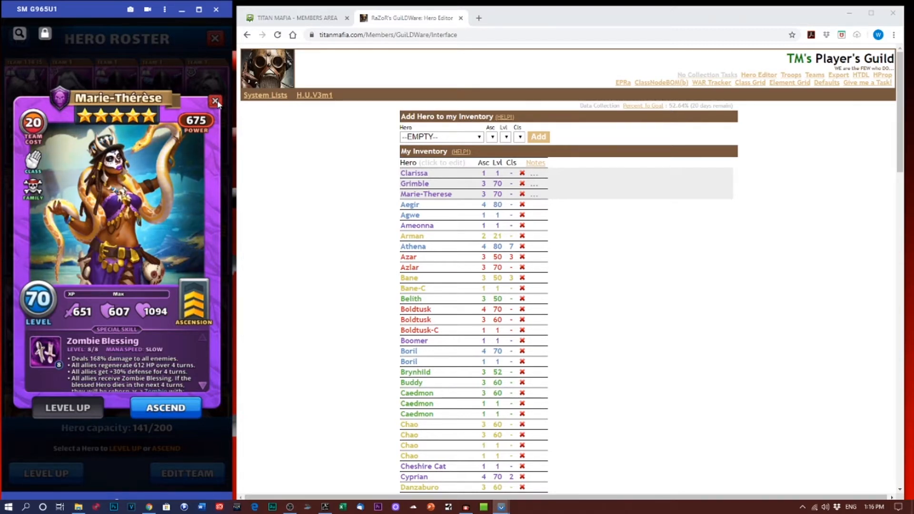
left_click(114, 255)
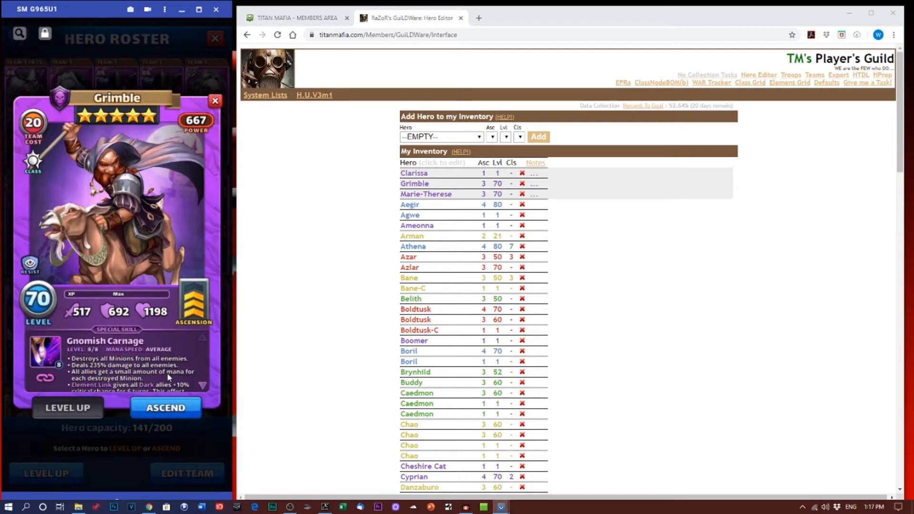
left_click(202, 385)
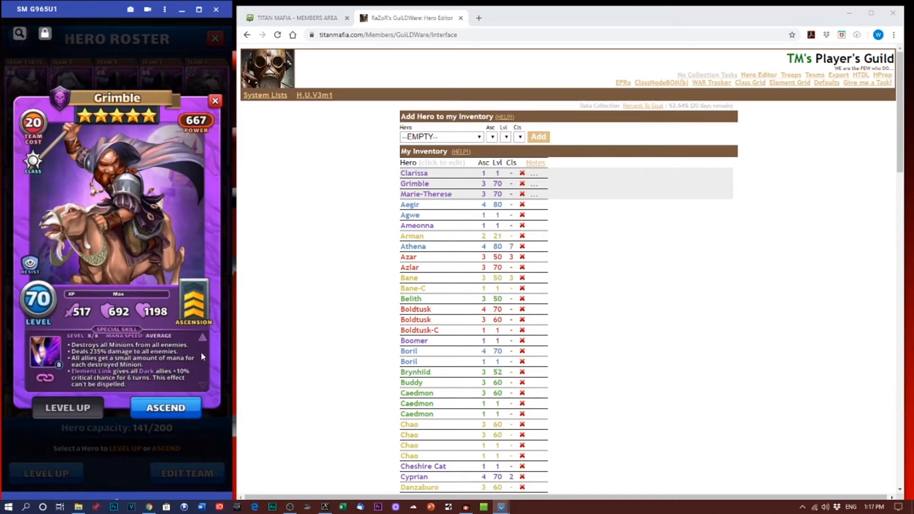
left_click(203, 339)
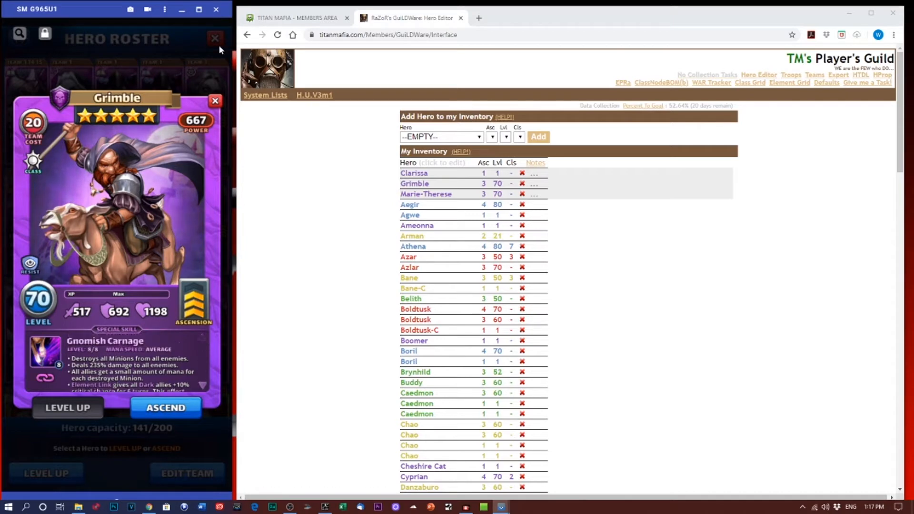
left_click(215, 101)
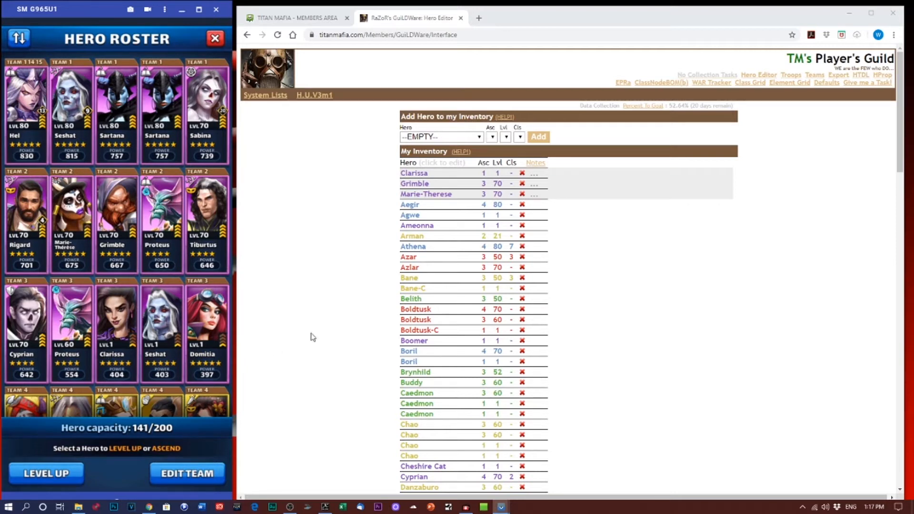
Step: Clear the reminder note from Marie-Therese's entry in the GuiLDWare inventory and save the hero
left_click(447, 196)
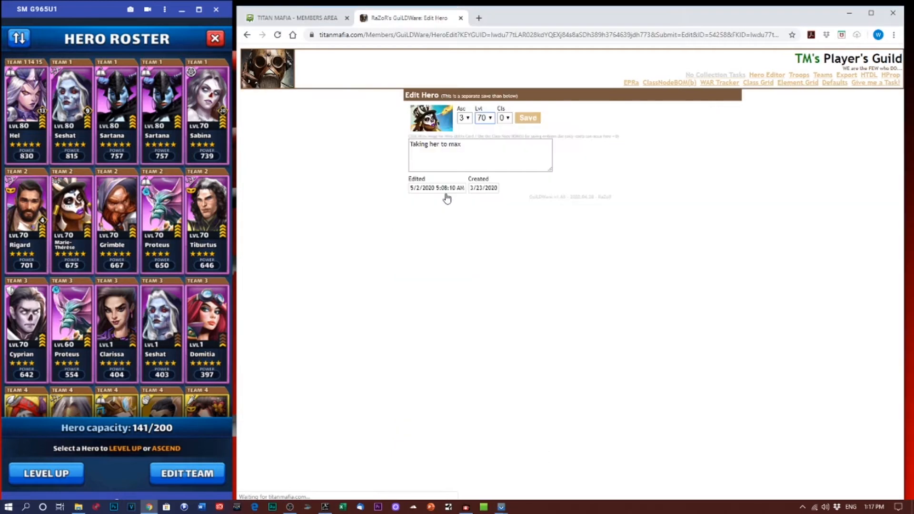
left_click(460, 144)
left_click_drag(436, 149, 293, 123)
key("BackSpace")
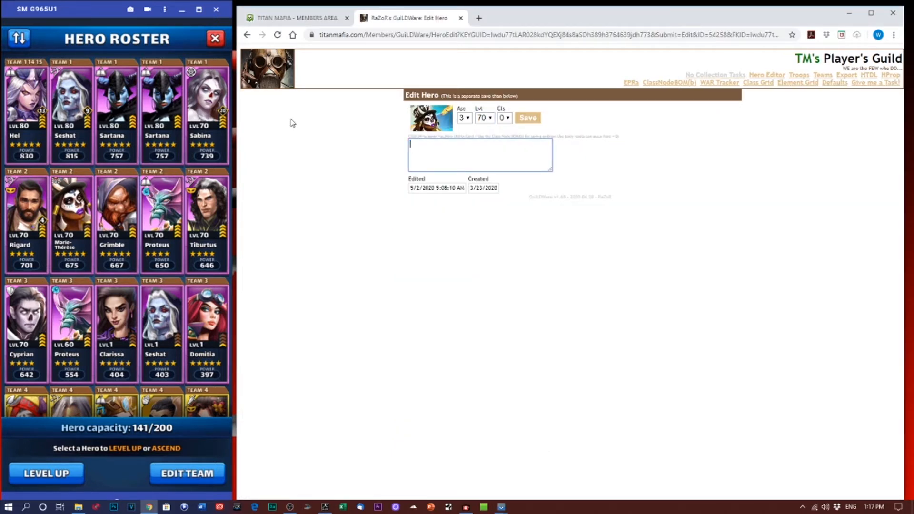
left_click(534, 119)
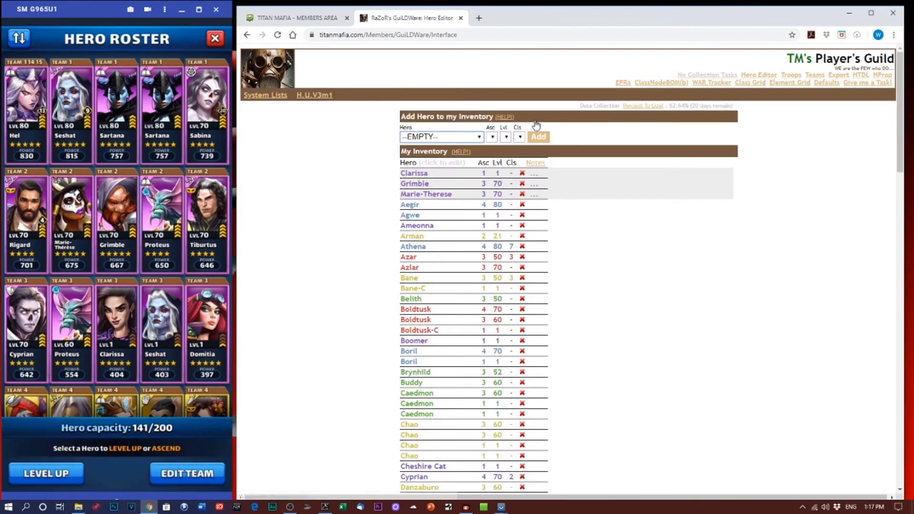
left_click(441, 195)
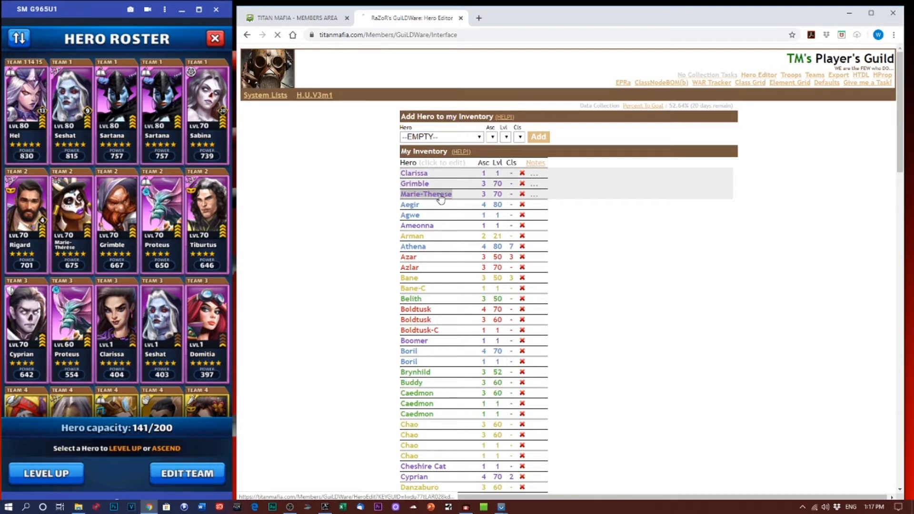
left_click(531, 120)
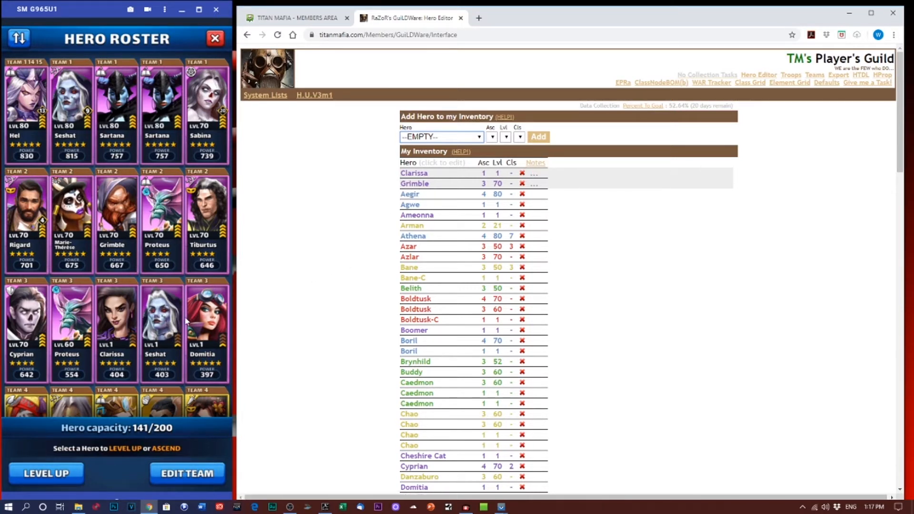
Step: Look through the game's hero roster down to the level 1 dark heroes
scroll(202, 336, "down", 5)
scroll(201, 336, "down", 5)
scroll(201, 336, "down", 4)
scroll(201, 335, "down", 5)
scroll(201, 336, "down", 3)
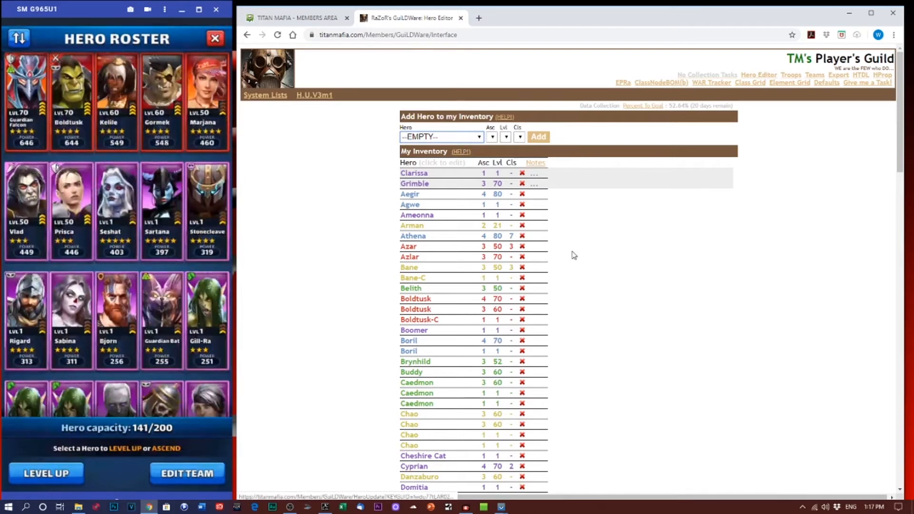
Step: Add Stonecleave to the GuiLDWare hero inventory with ascension 1, level 1 and class 0
scroll(568, 250, "down", 20)
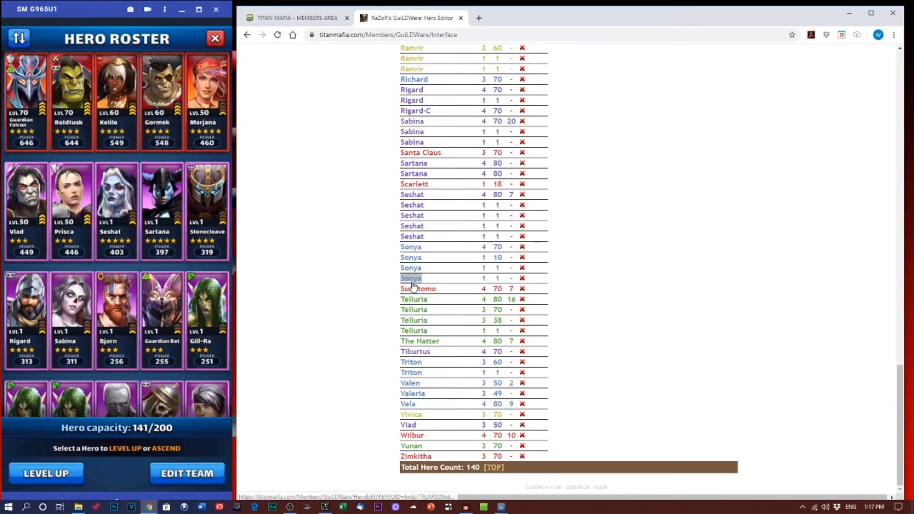
scroll(644, 221, "up", 20)
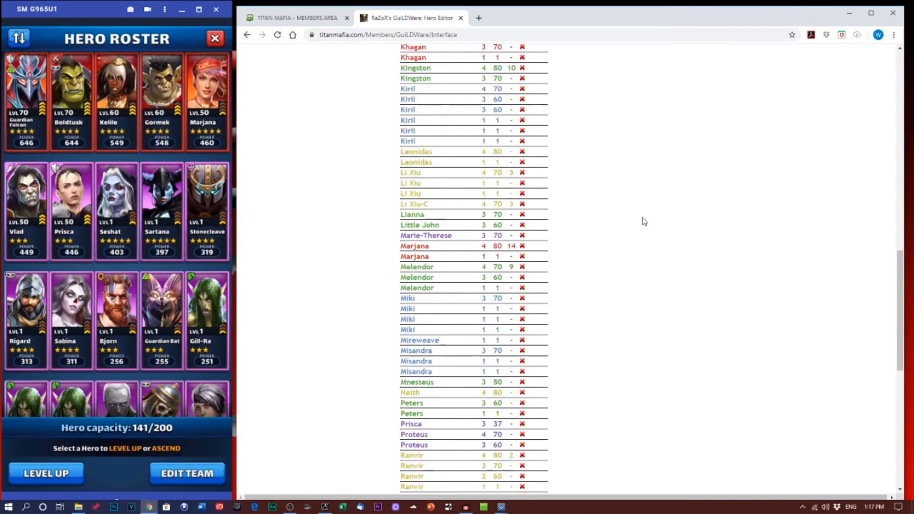
scroll(644, 222, "up", 4)
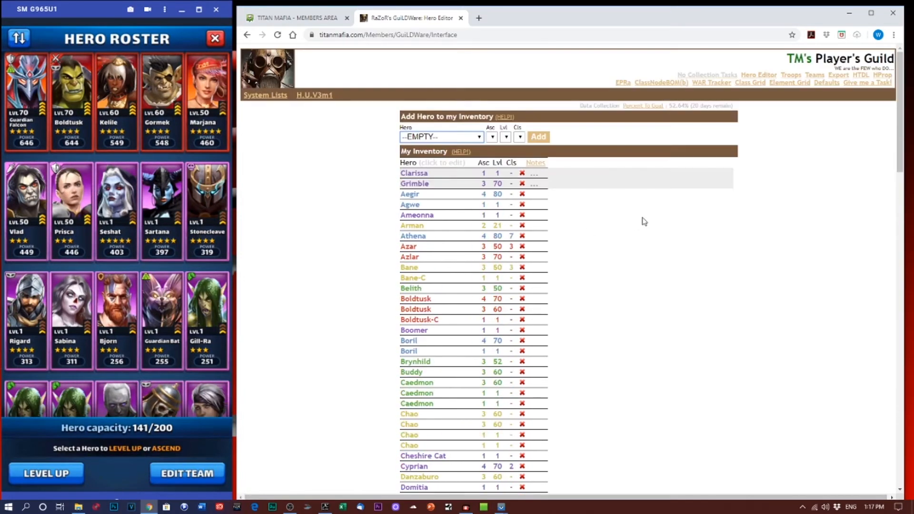
left_click(542, 142)
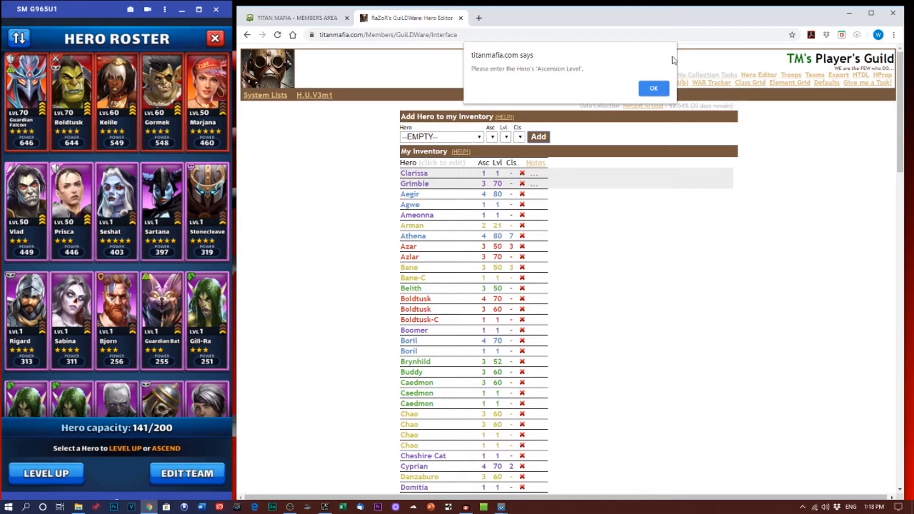
left_click(654, 88)
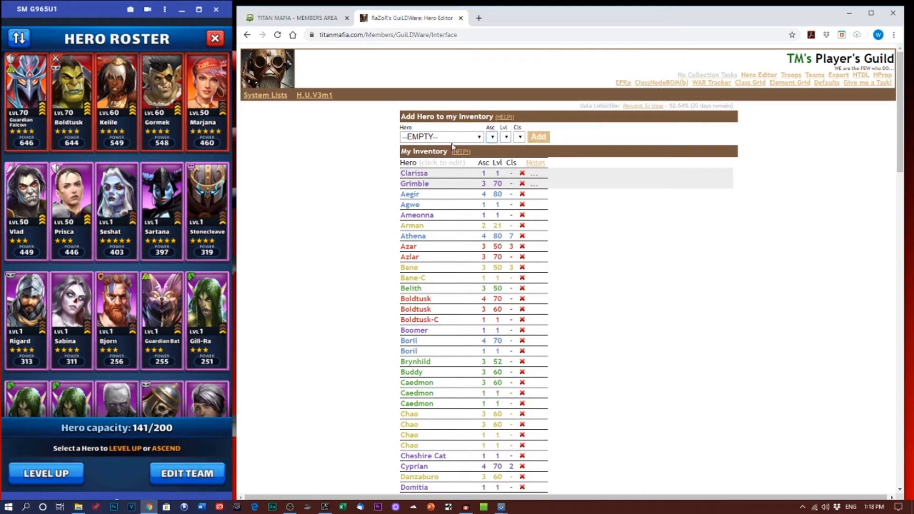
left_click(480, 137)
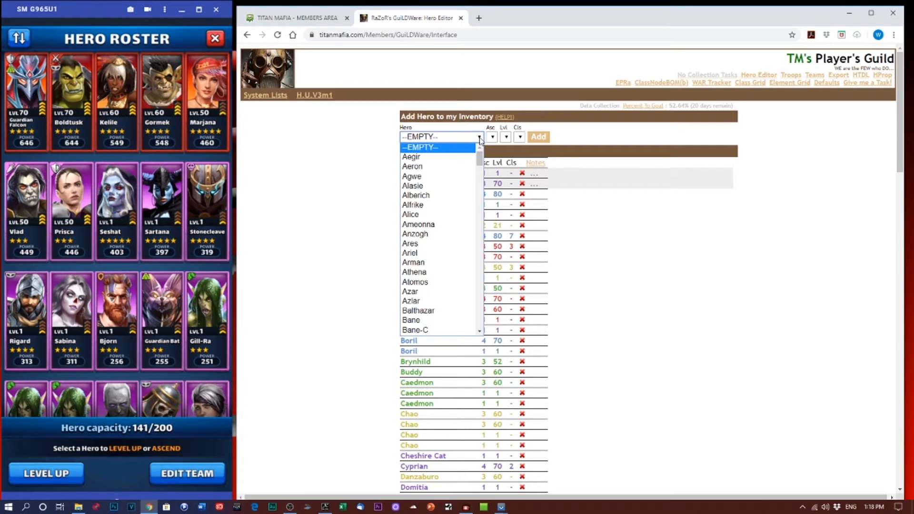
type("st")
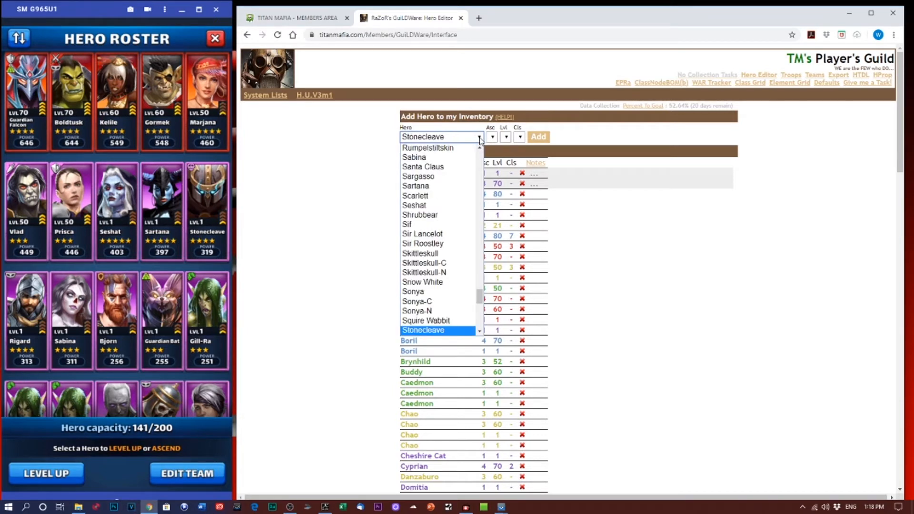
key("Return")
key("Tab")
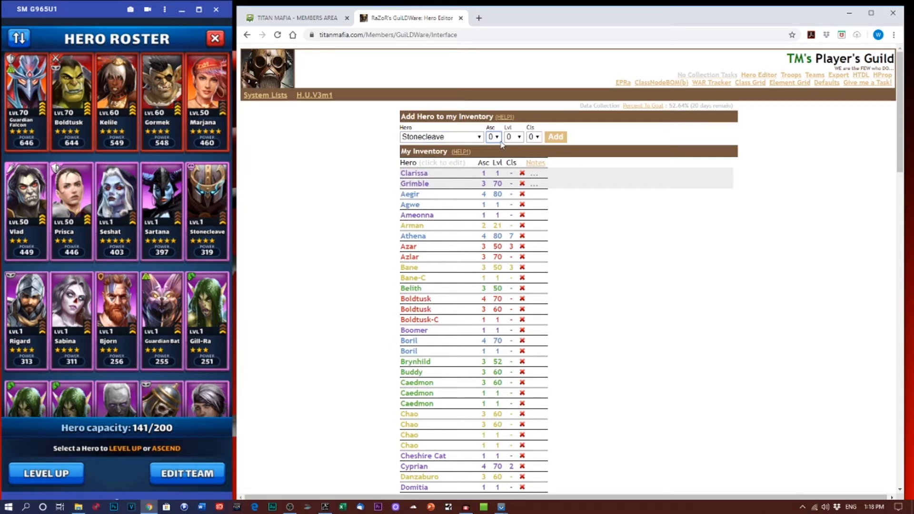
key("Tab")
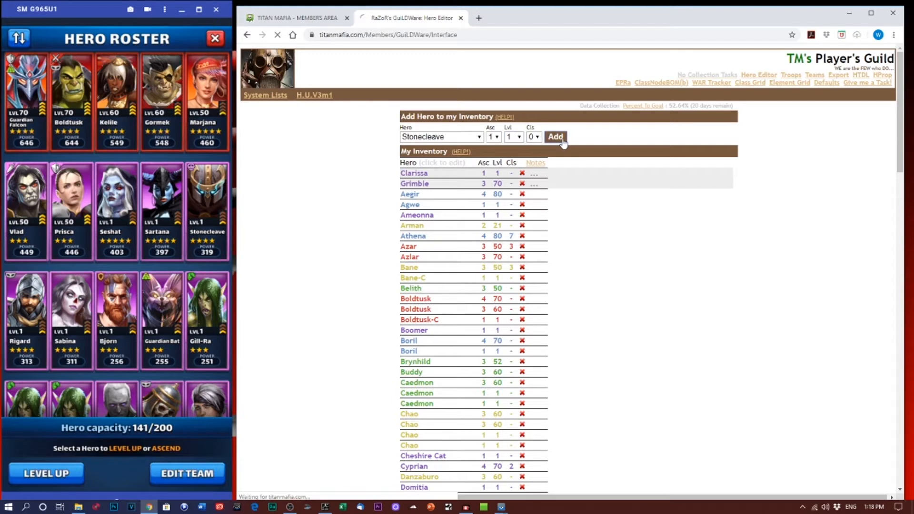
left_click(563, 141)
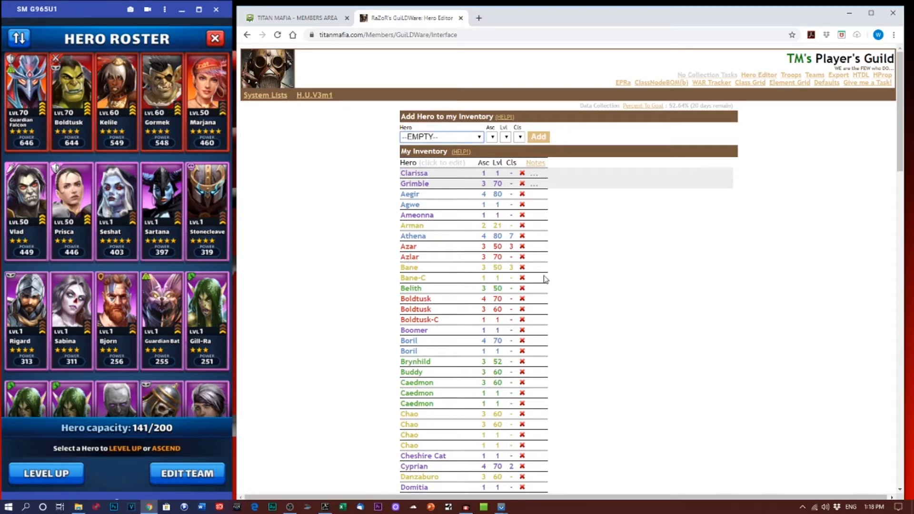
Step: Compare the inventory with the game's fire heroes, set the level 1 Marjana entry's level to 50 and save the hero
scroll(546, 280, "down", 20)
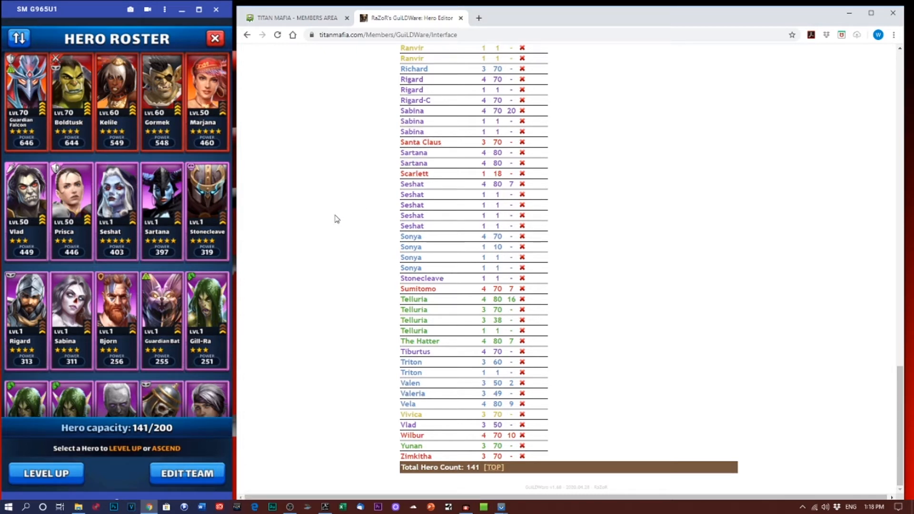
scroll(458, 243, "up", 5)
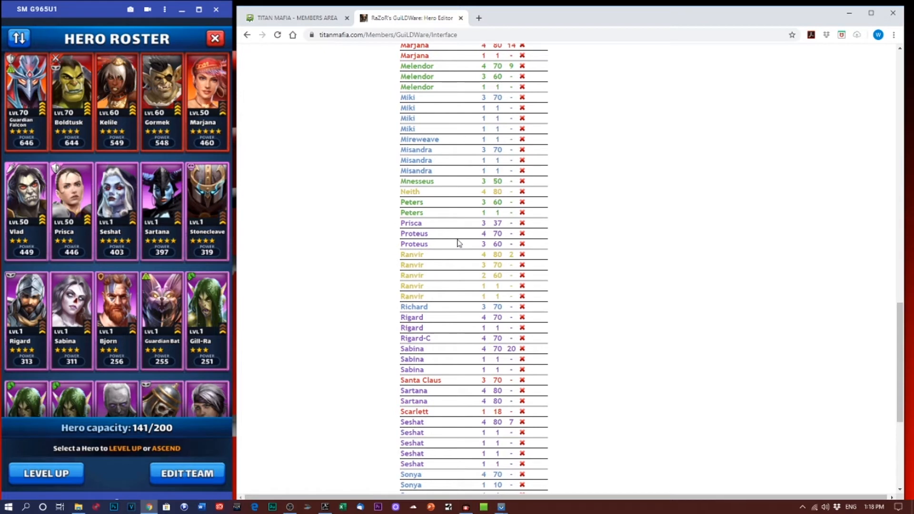
scroll(458, 243, "up", 1)
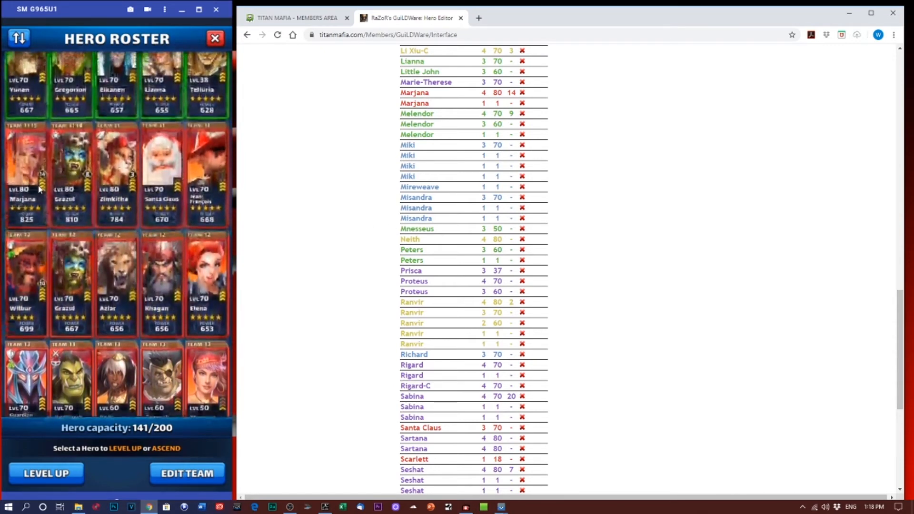
scroll(221, 307, "down", 1)
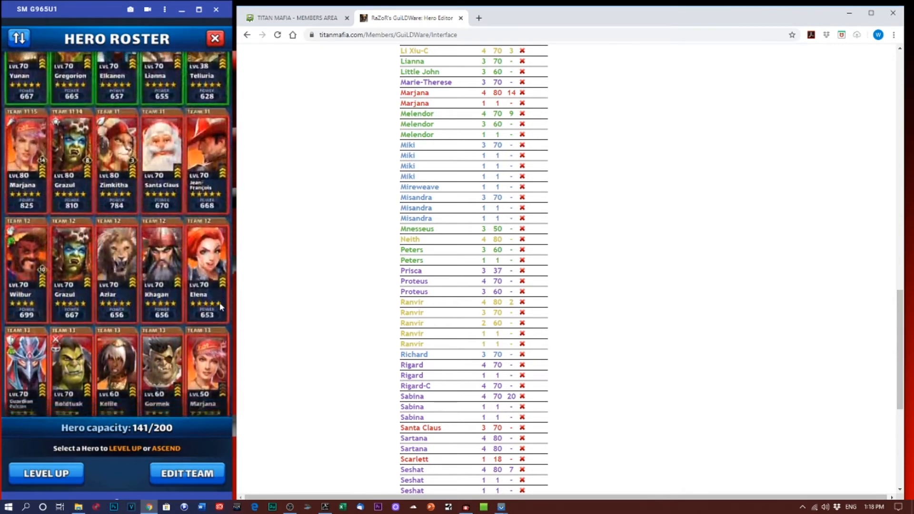
scroll(221, 307, "down", 2)
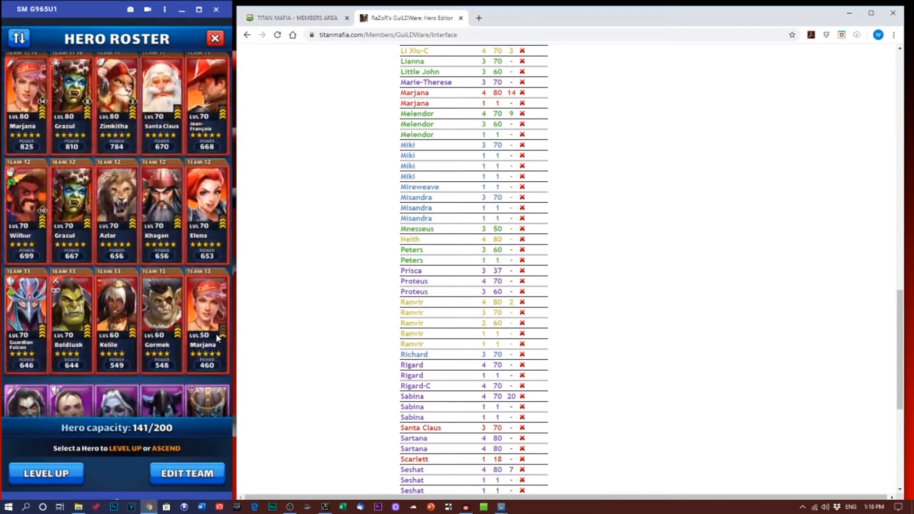
left_click(423, 105)
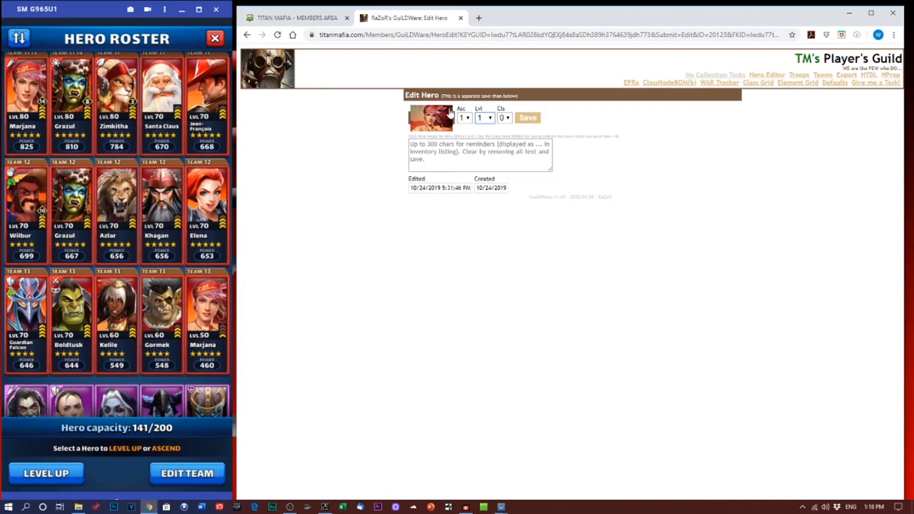
left_click(490, 118)
scroll(490, 286, "down", 10)
left_click(485, 312)
left_click(528, 118)
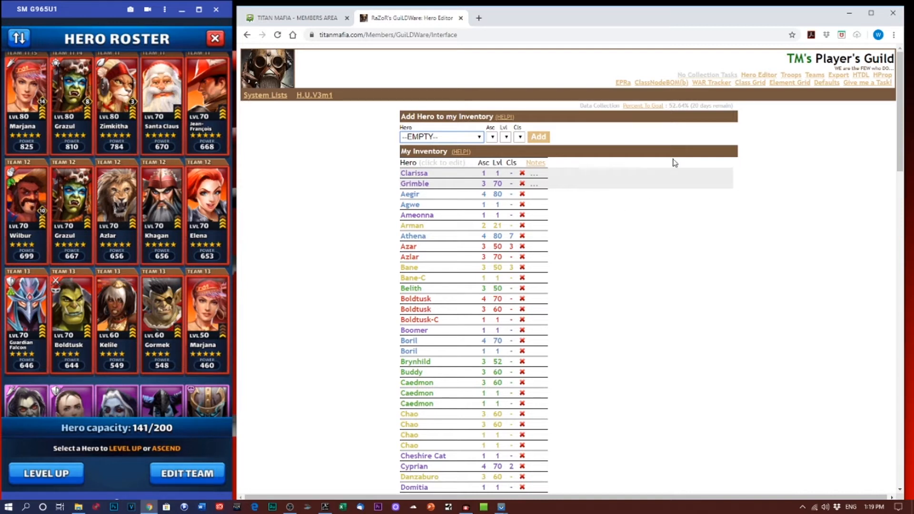
Step: Open the saved teams list and view the hero utility comparison for the Defense A team of type Defense, closing it when finished
left_click(816, 75)
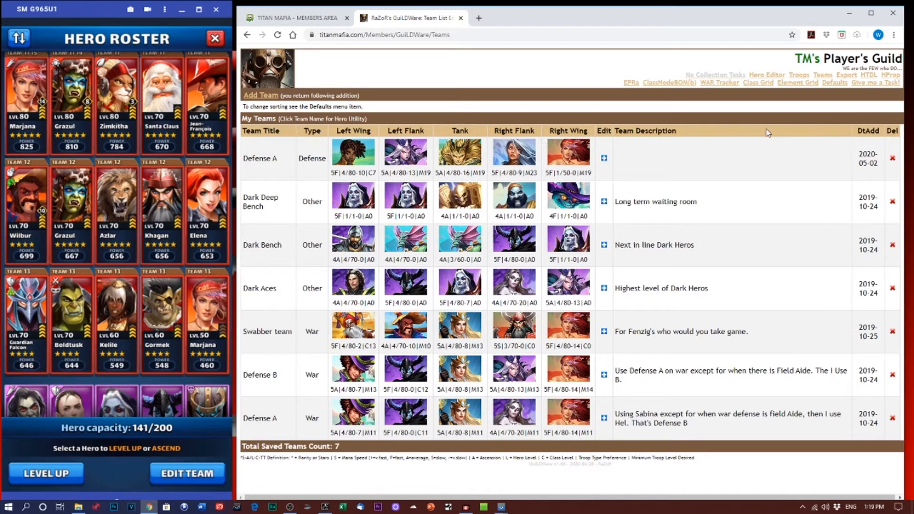
left_click(262, 160)
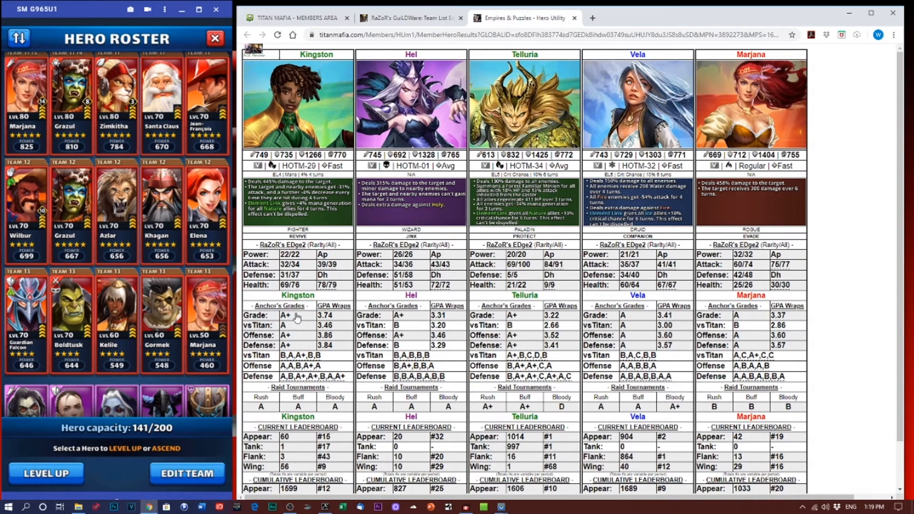
scroll(901, 353, "down", 1)
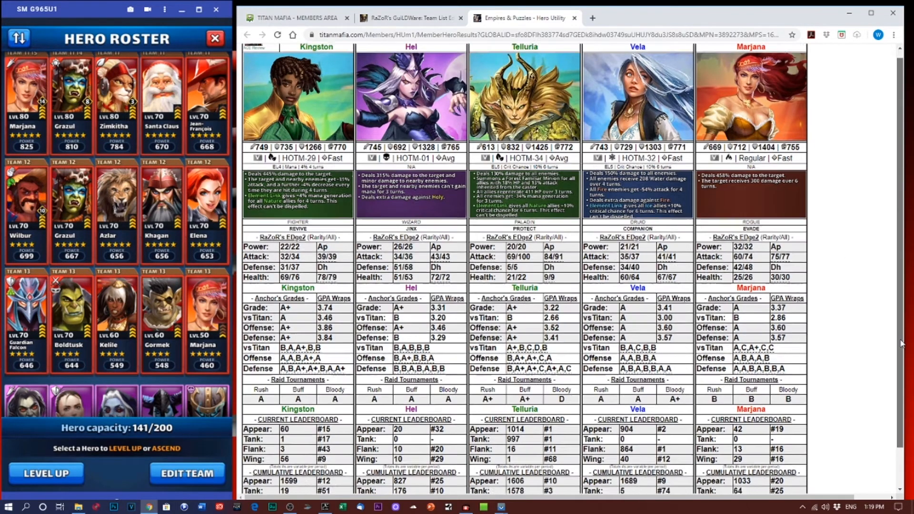
scroll(901, 374, "up", 1)
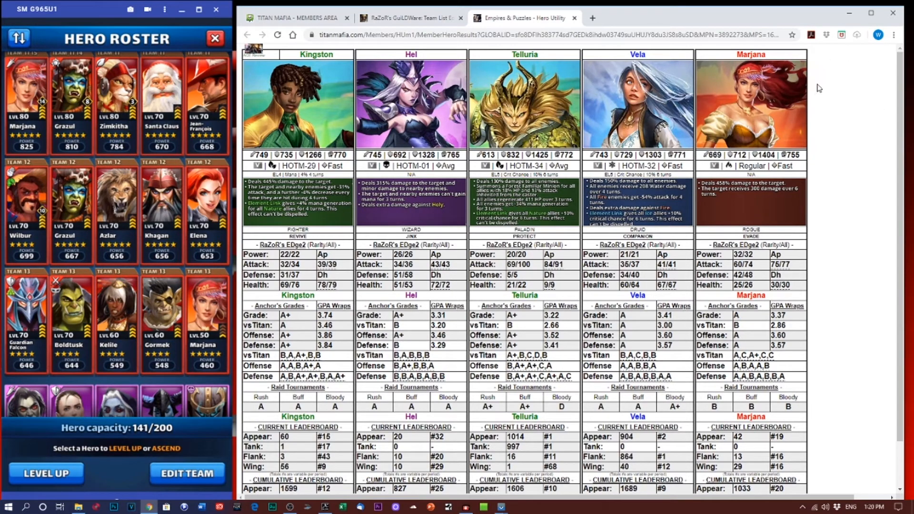
left_click(575, 19)
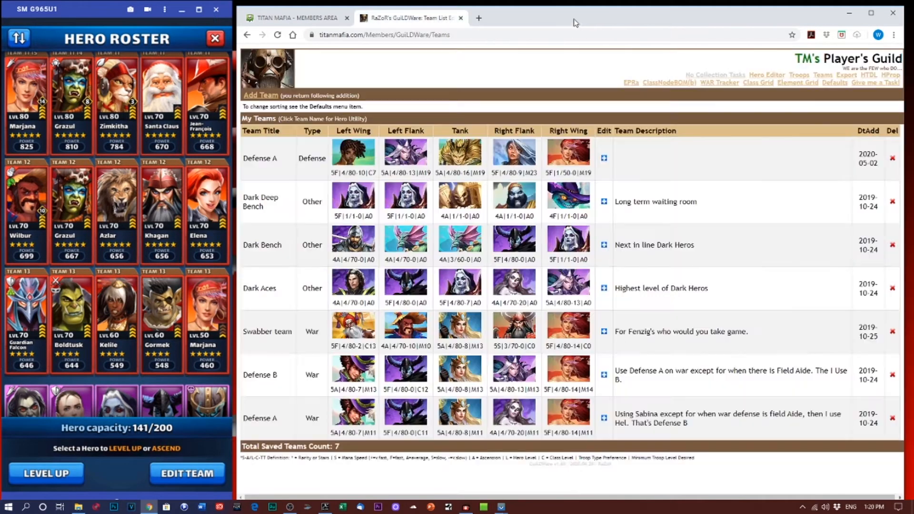
Step: Open the Class Grid and look over the heroes in all ten classes, from Barbarian to Wizard
left_click(757, 86)
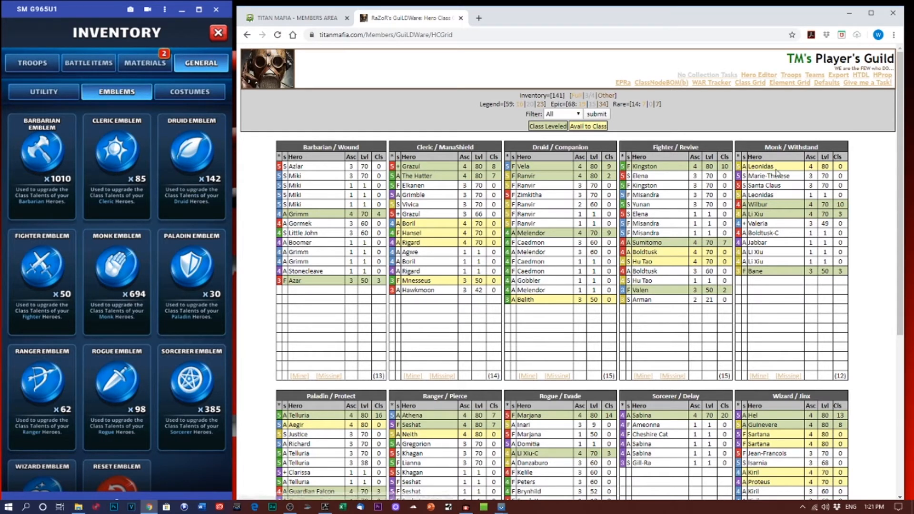
left_click(778, 187)
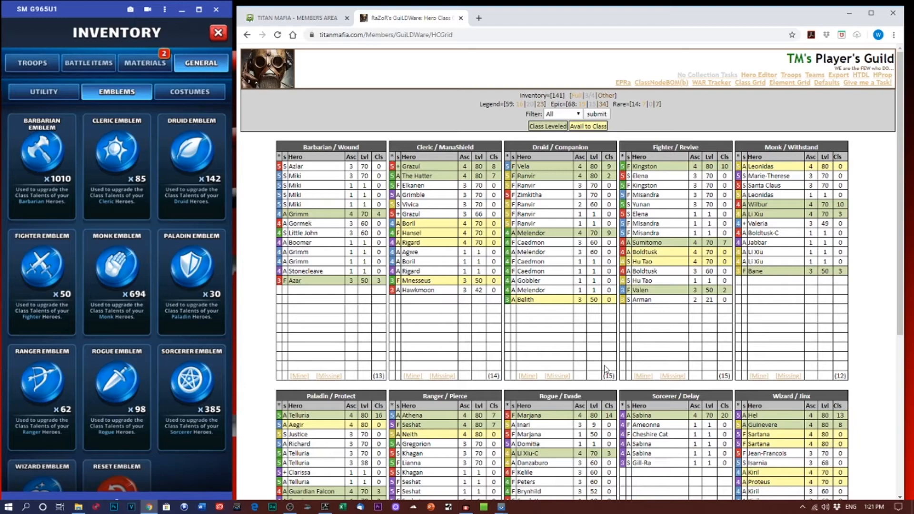
left_click_drag(903, 329, 907, 413)
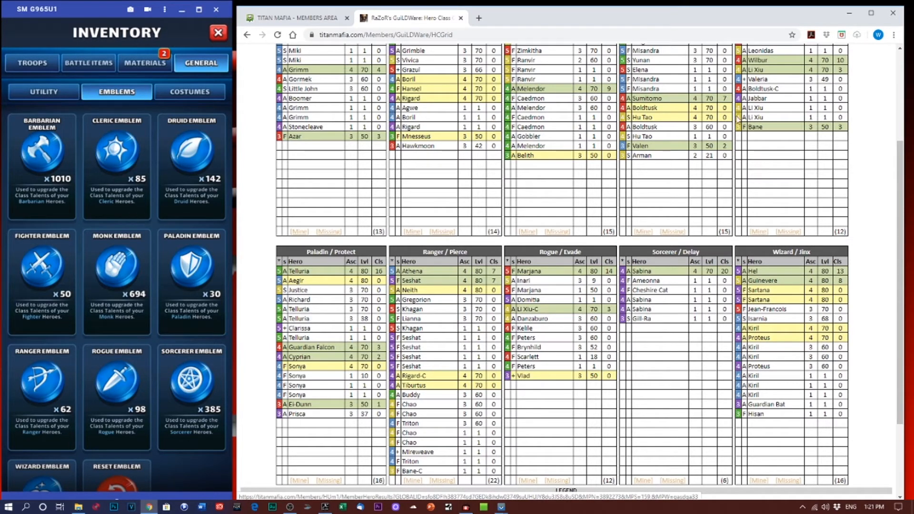
left_click_drag(902, 186, 892, 102)
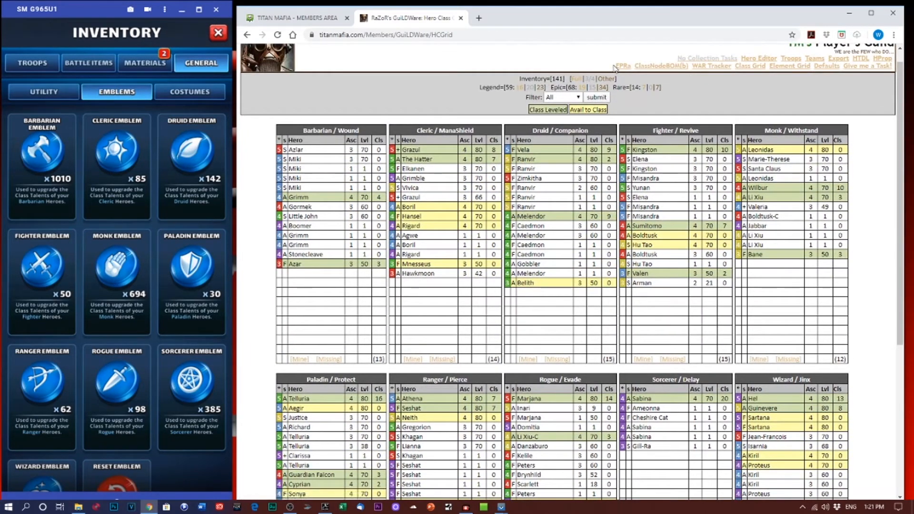
Step: Open the EPRa emblem planning report and enter the emblem counts Paladin 30, Sorcerer 385 and Monk 694
left_click(622, 67)
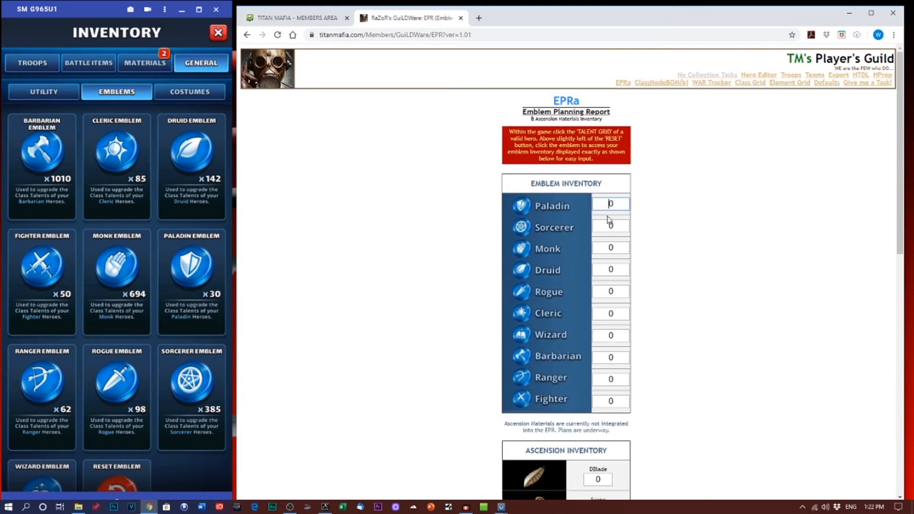
left_click_drag(621, 202, 525, 207)
type("30")
key("Tab")
type("385")
key("Tab")
type("694")
key("Tab")
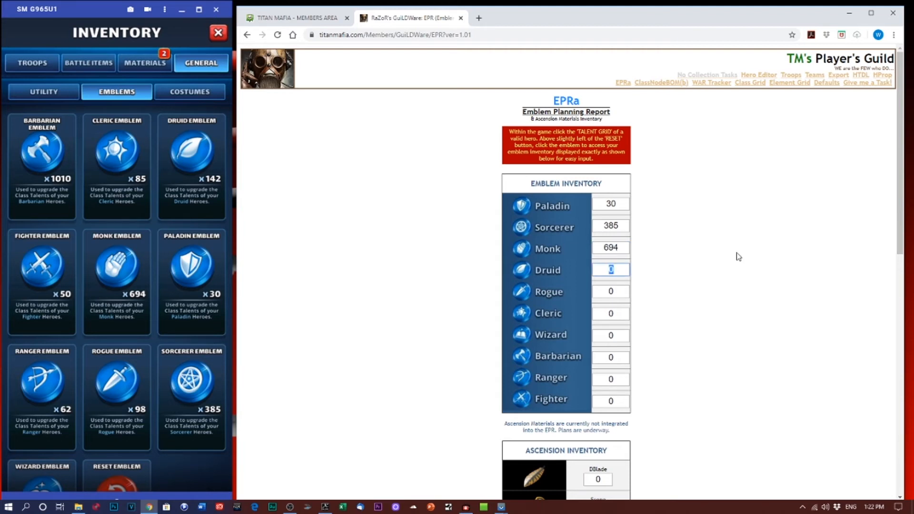
Step: Set the emblem inventory counts to 142 for Druid, 98 for Rogue and 85 for Cleric
type("142")
key("Tab")
type("98")
key("Tab")
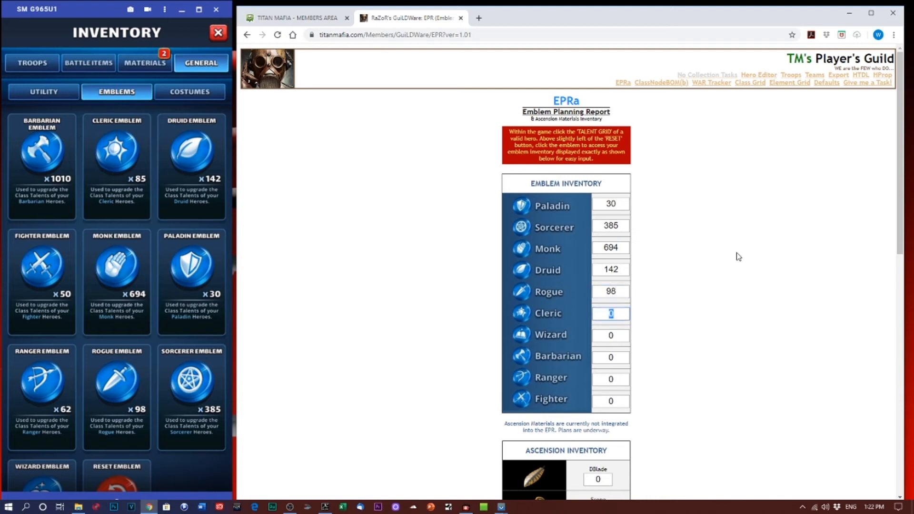
type("85")
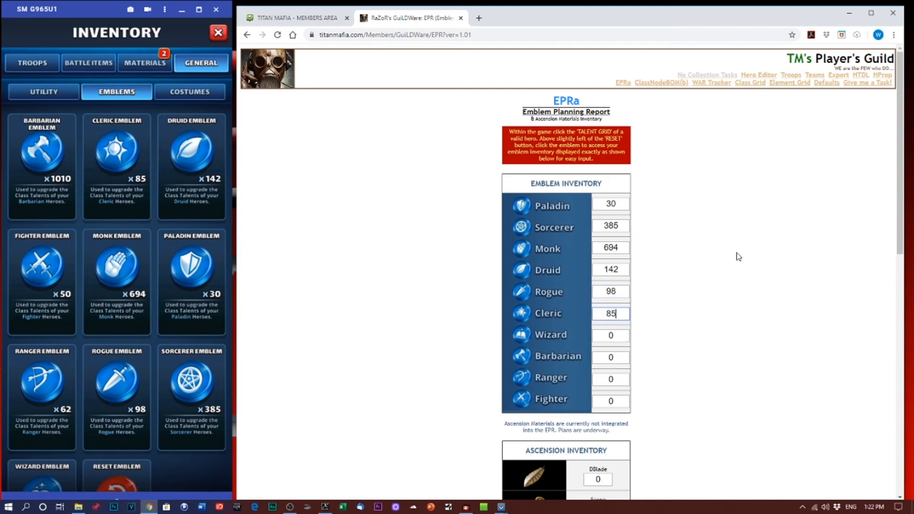
key("Tab")
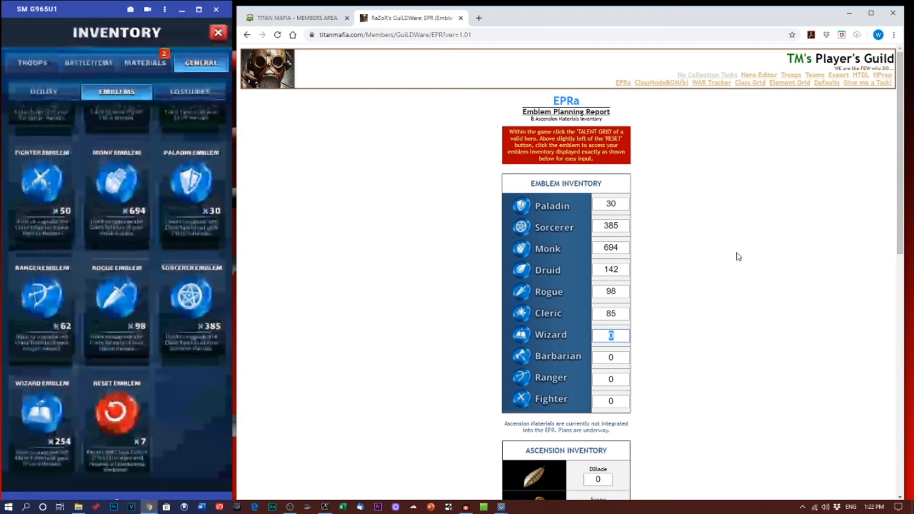
Step: Fill in the remaining emblem counts with Wizard 254, Barbarian 1010, Ranger 62 and Fighter 50
type("254")
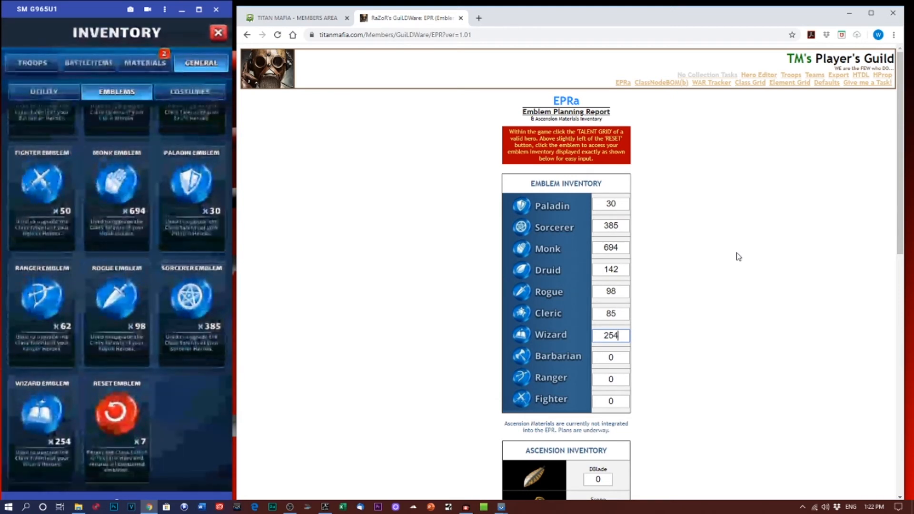
key("Tab")
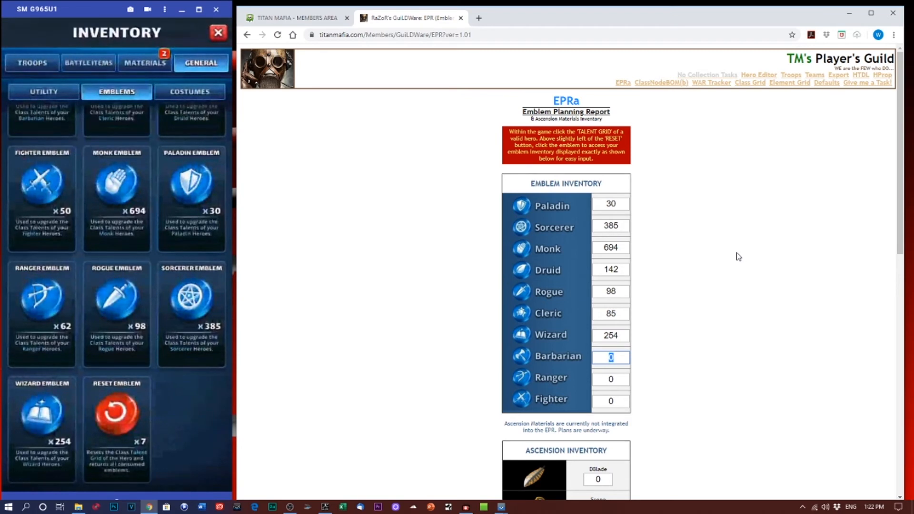
type("1010")
key("Tab")
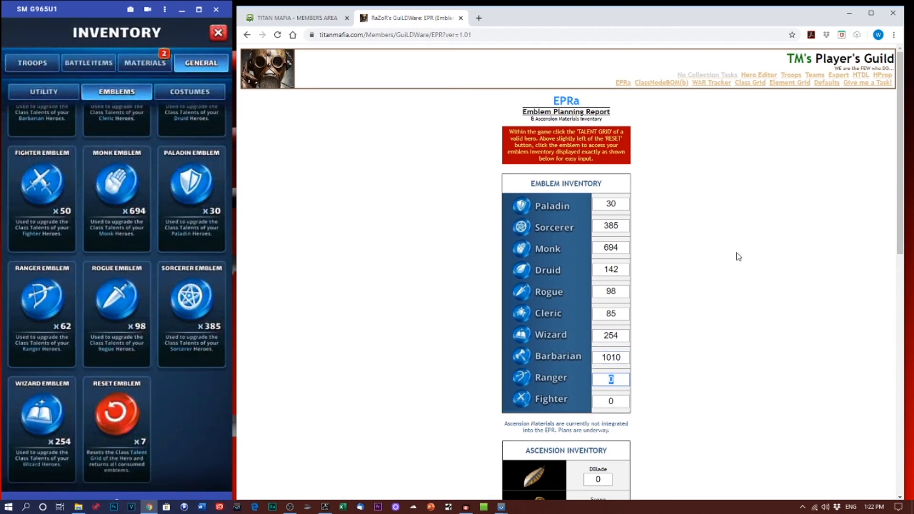
type("62")
key("Tab")
type("50")
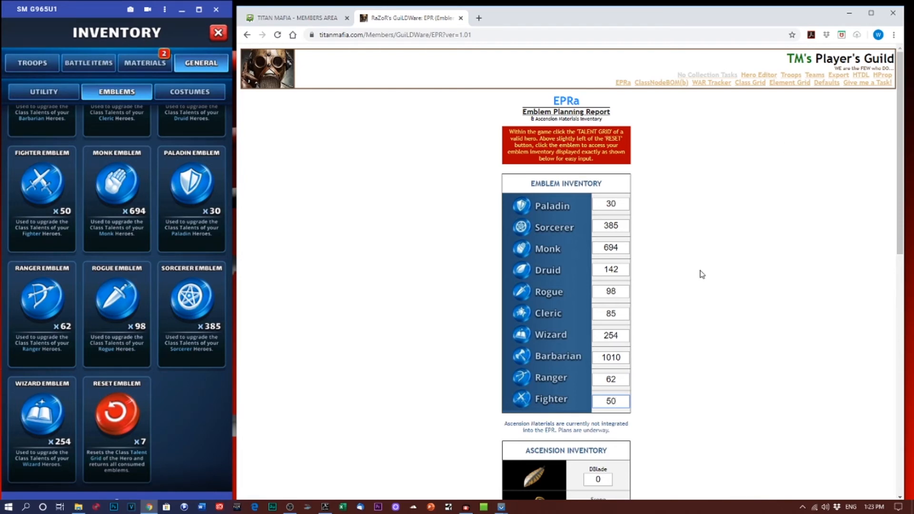
Step: Check the ascension inventory below the emblem counts and submit the form to generate the Emblem Planning Report
scroll(705, 272, "down", 4)
scroll(708, 271, "down", 6)
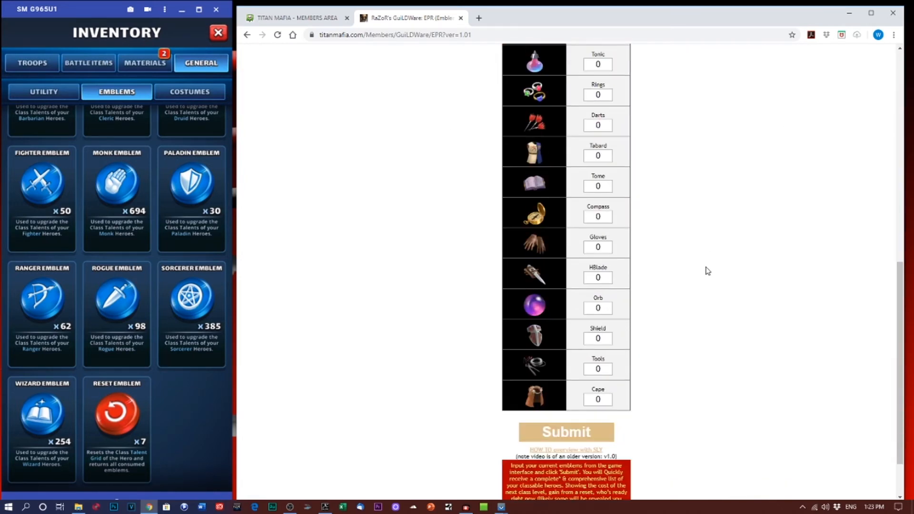
scroll(708, 271, "up", 6)
scroll(708, 271, "up", 4)
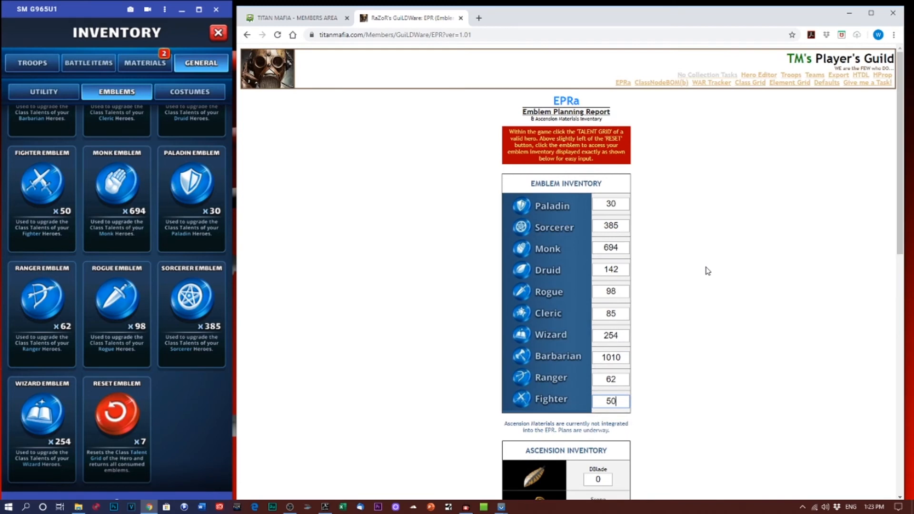
scroll(708, 271, "down", 10)
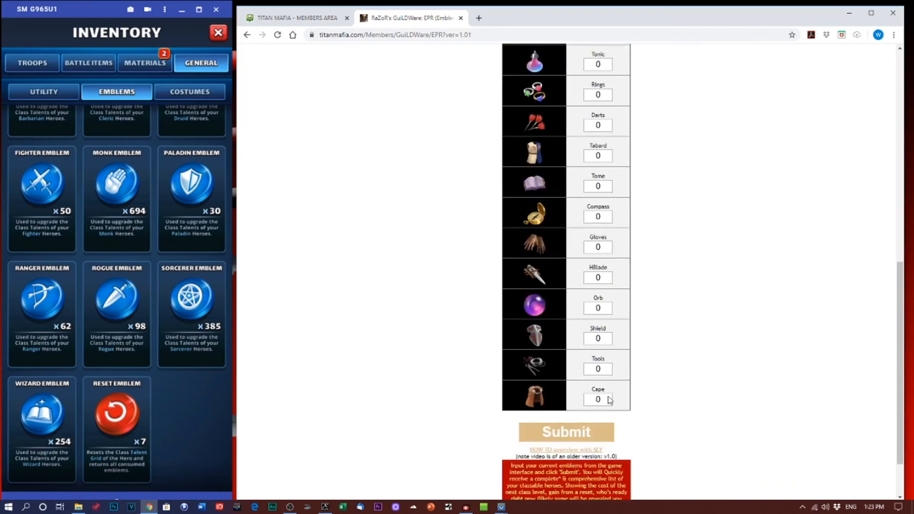
left_click(582, 436)
left_click(617, 98)
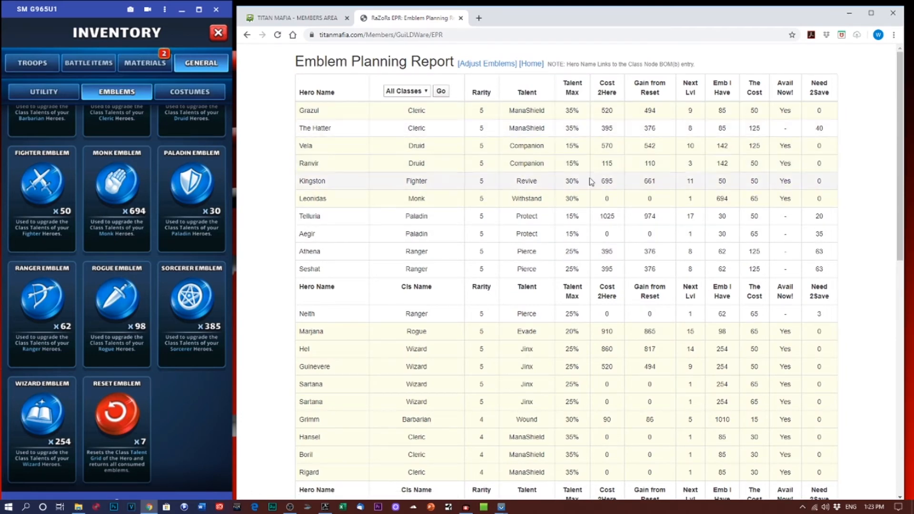
Step: Look through the Emblem Planning Report for all classes and close the inventory in the mirrored game
scroll(590, 178, "down", 10)
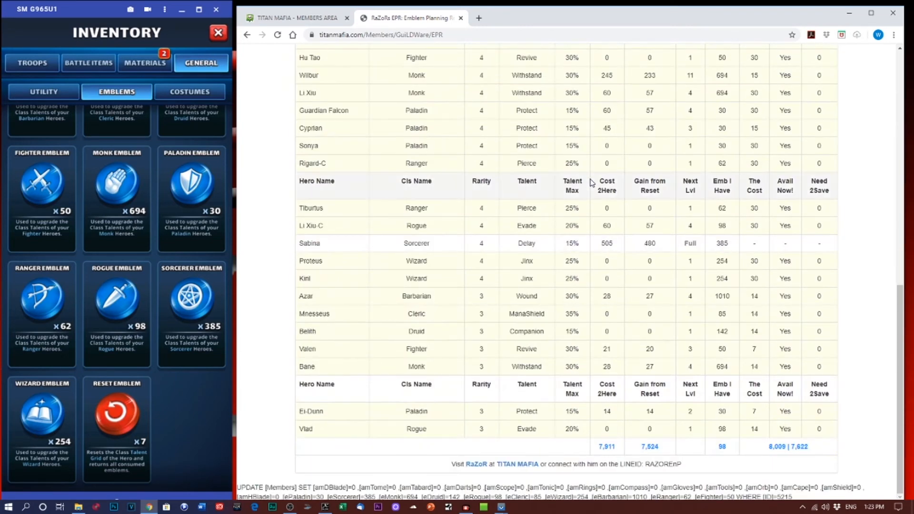
scroll(591, 183, "up", 10)
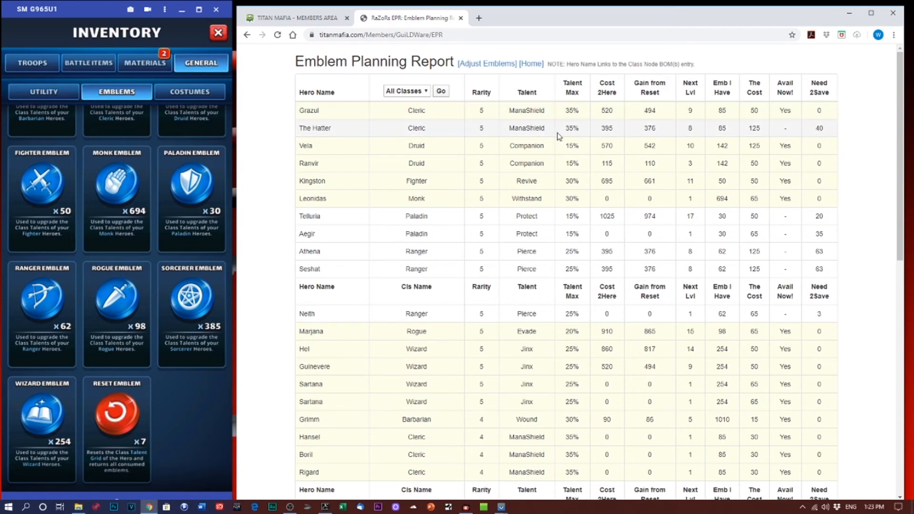
left_click(219, 37)
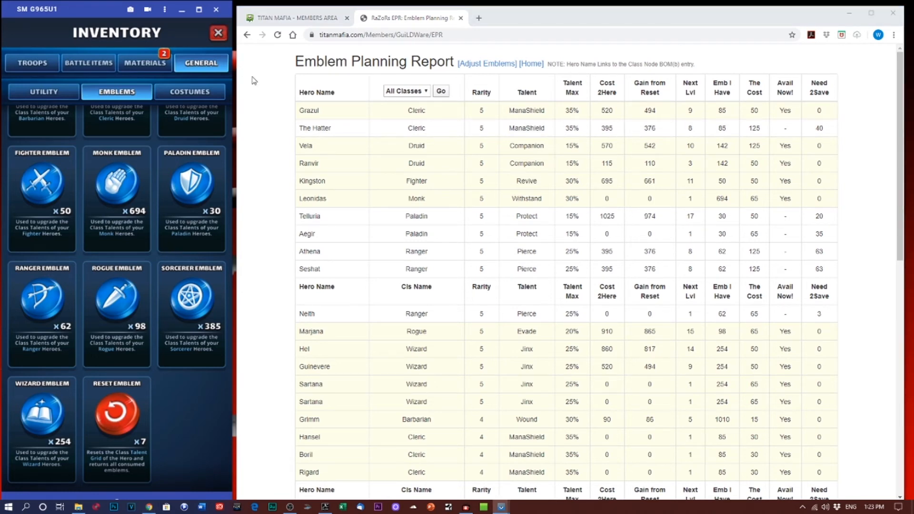
left_click(218, 36)
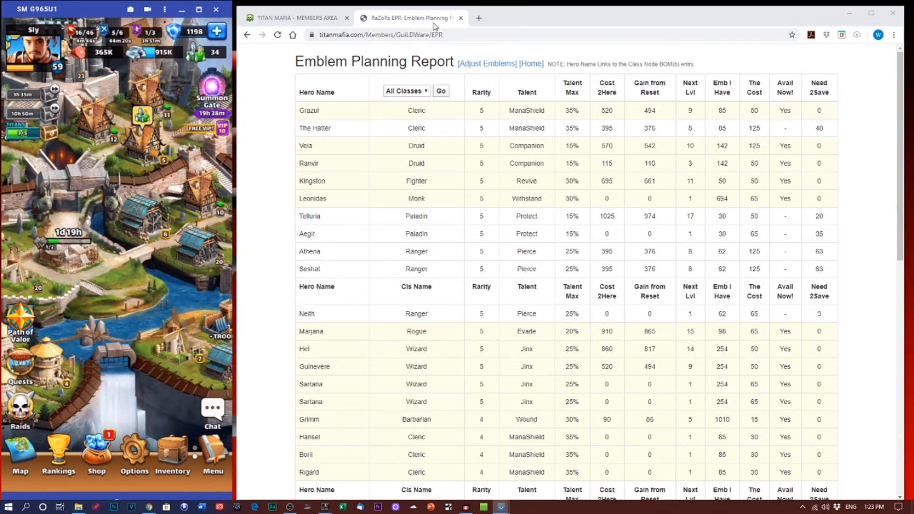
Step: Return to the Hero Editor to look over the full hero inventory, and open the Element Grid to view heroes by element
left_click(247, 35)
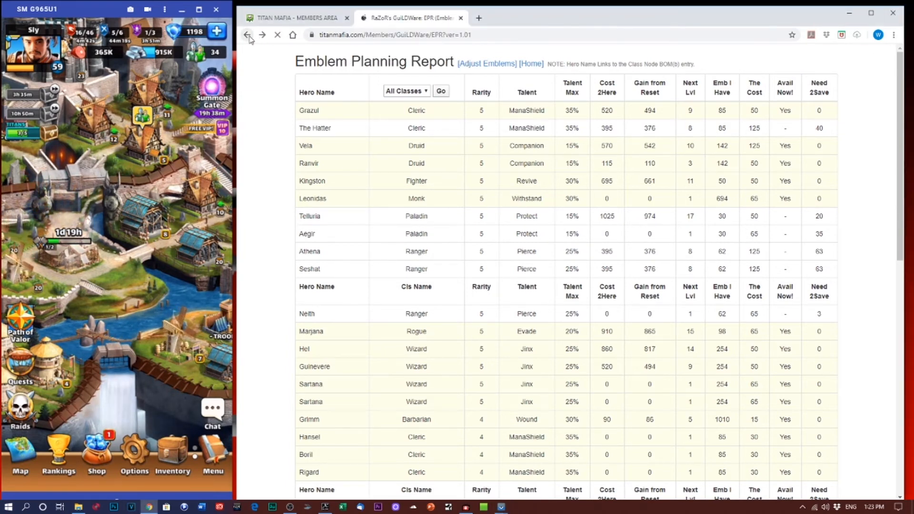
left_click(247, 35)
left_click(247, 35)
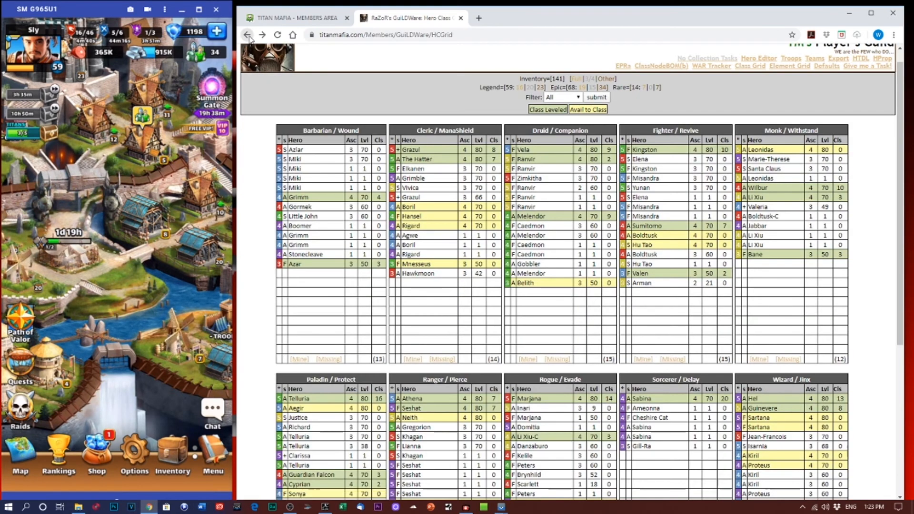
left_click(247, 34)
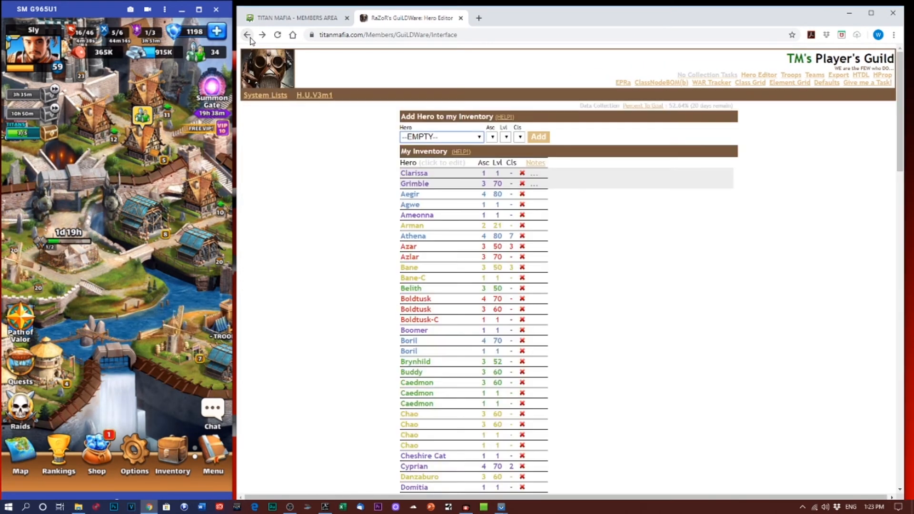
scroll(656, 312, "down", 12)
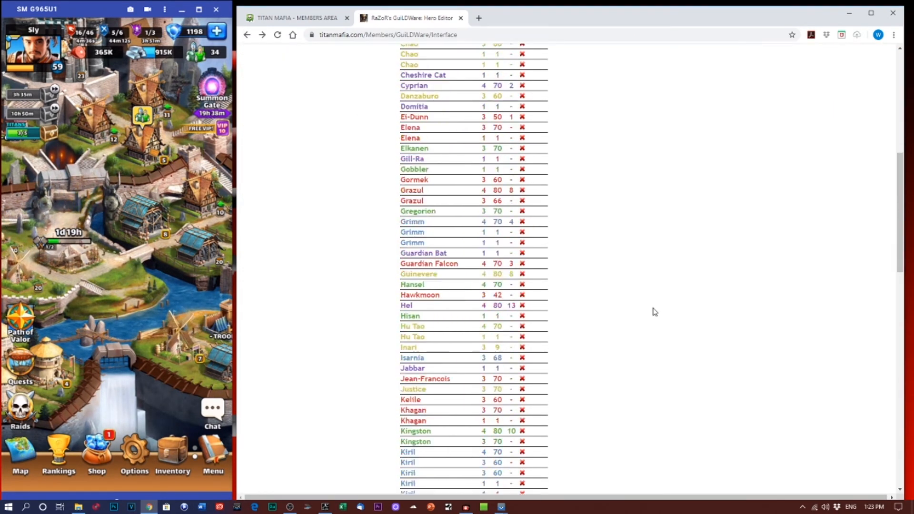
scroll(656, 312, "down", 15)
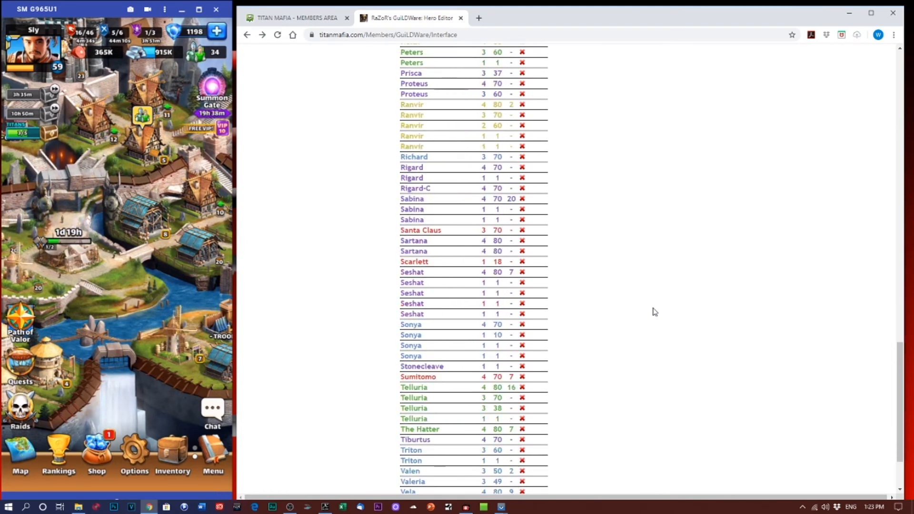
scroll(655, 312, "up", 20)
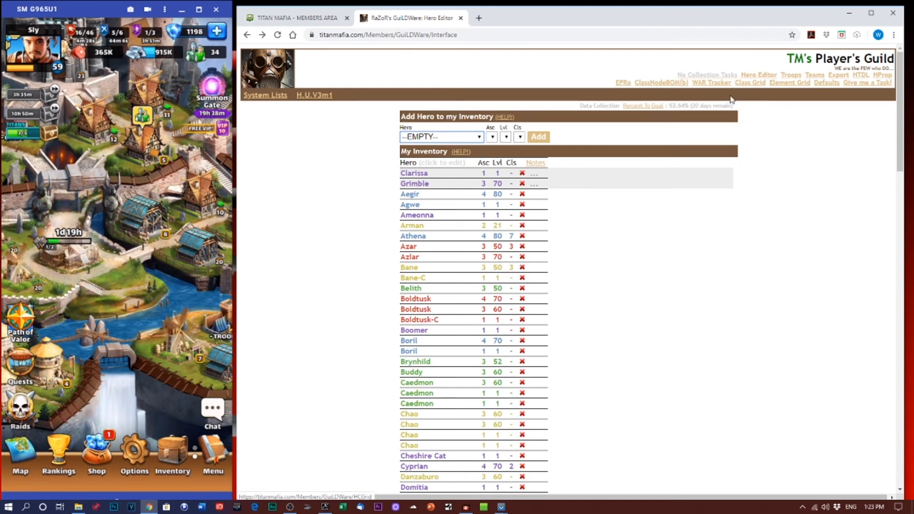
left_click(787, 83)
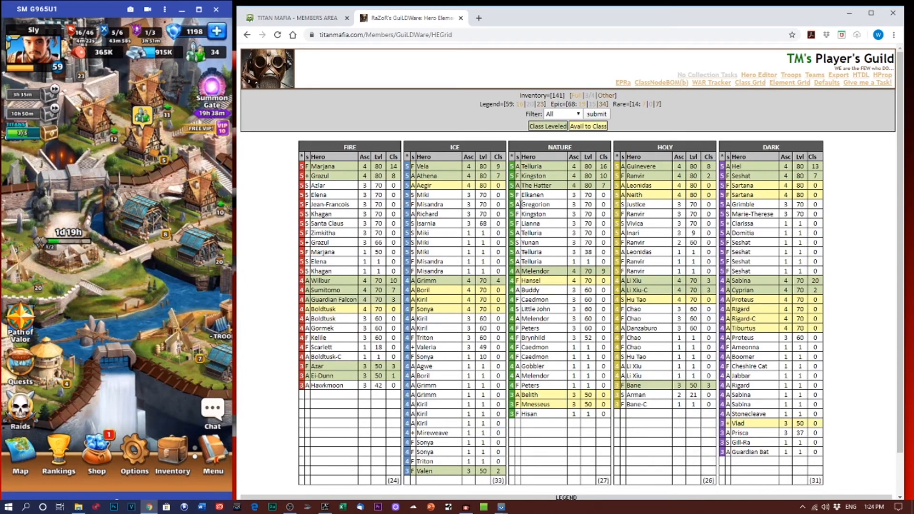
Step: Open the WAR Tracker and examine the war record form, team and war rule statistics, top-5 wins and losses, and past war data
left_click(706, 84)
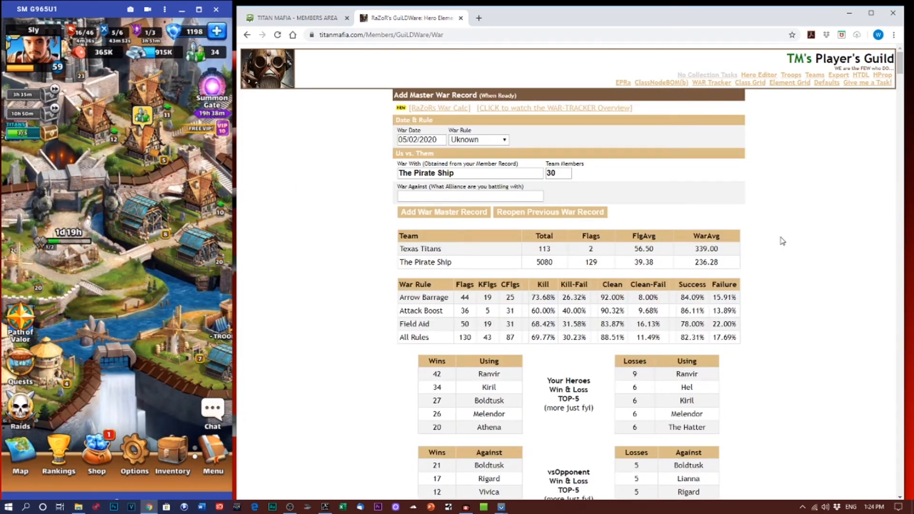
scroll(780, 238, "down", 6)
scroll(782, 241, "down", 3)
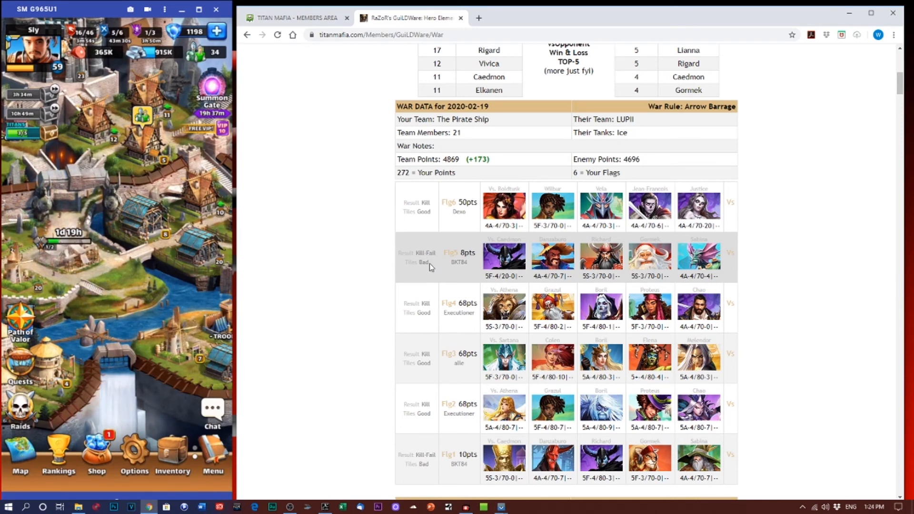
scroll(768, 335, "up", 1)
scroll(768, 334, "up", 3)
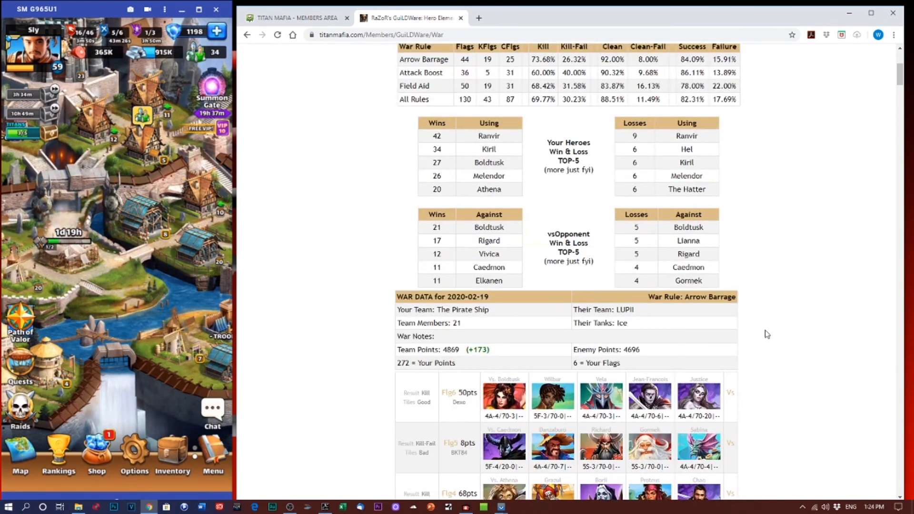
scroll(768, 334, "up", 5)
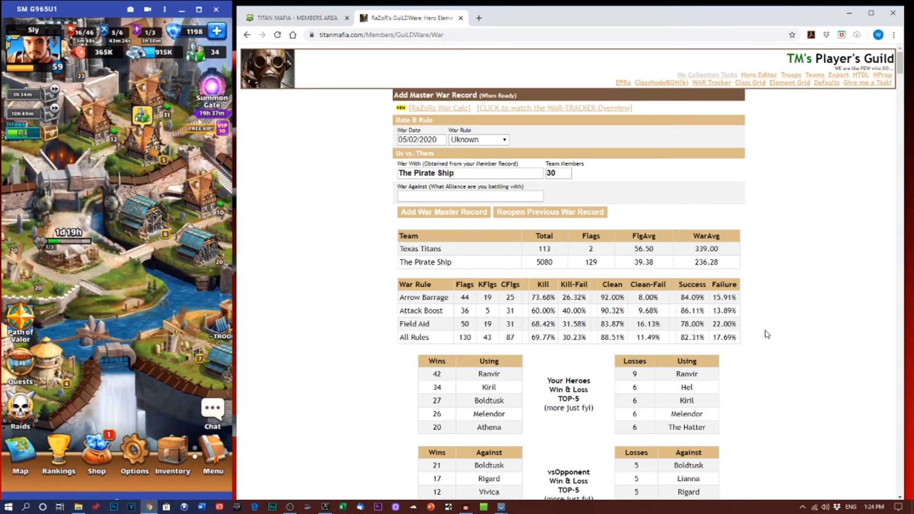
scroll(767, 334, "down", 10)
scroll(768, 335, "up", 6)
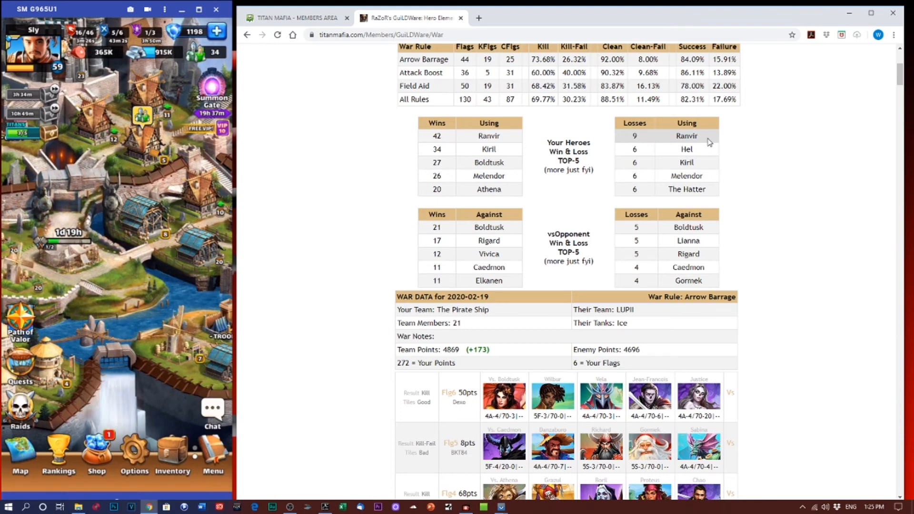
scroll(753, 194, "up", 5)
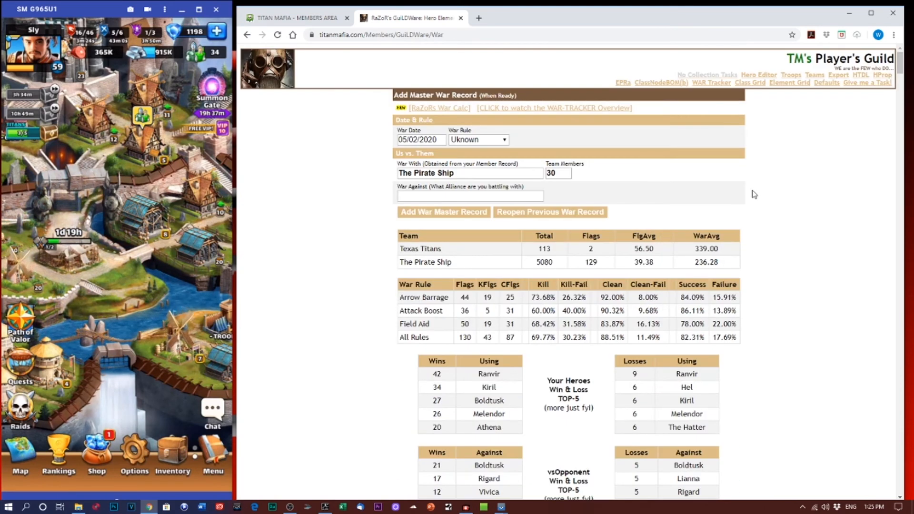